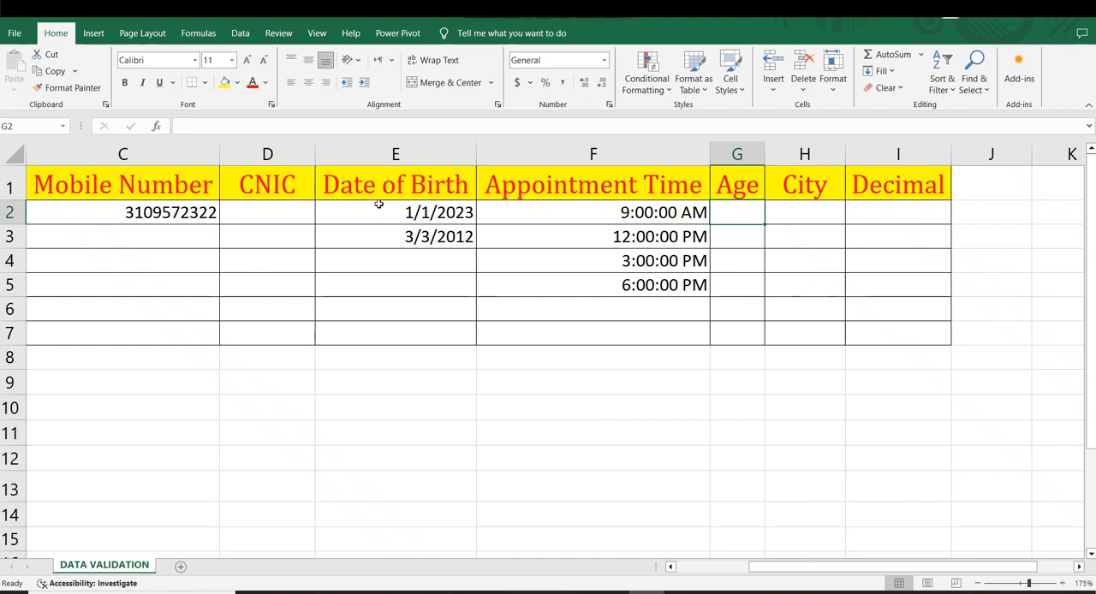
Step: Review the client table's columns, from Sr No through Decimal, and the entries they contain
left_click_drag(401, 180, 403, 285)
left_click_drag(593, 184, 593, 309)
left_click_drag(736, 184, 749, 243)
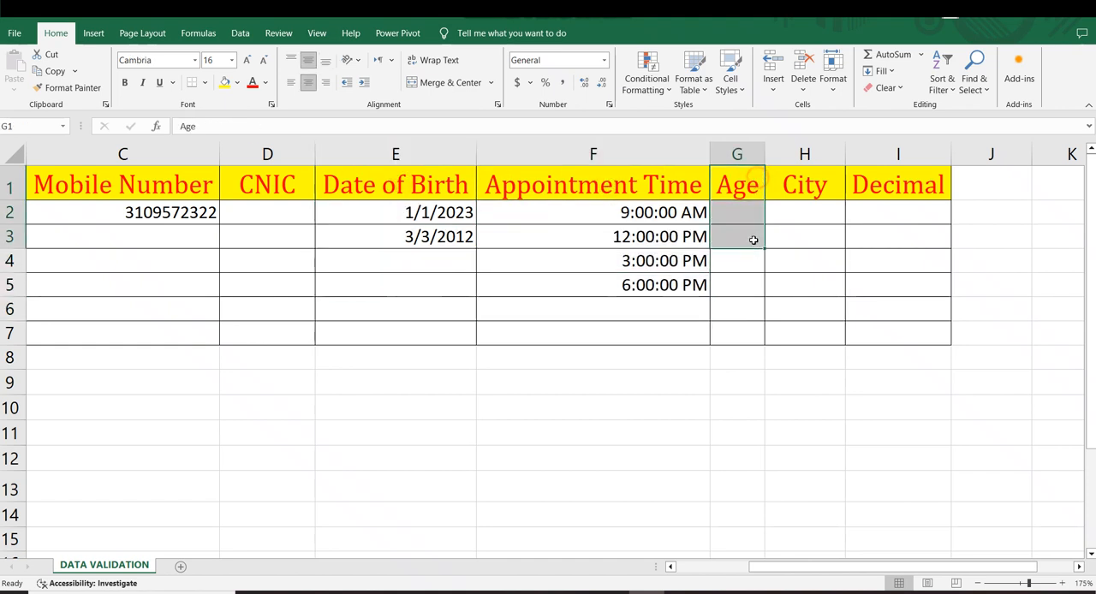
left_click_drag(804, 184, 804, 243)
left_click_drag(897, 184, 892, 316)
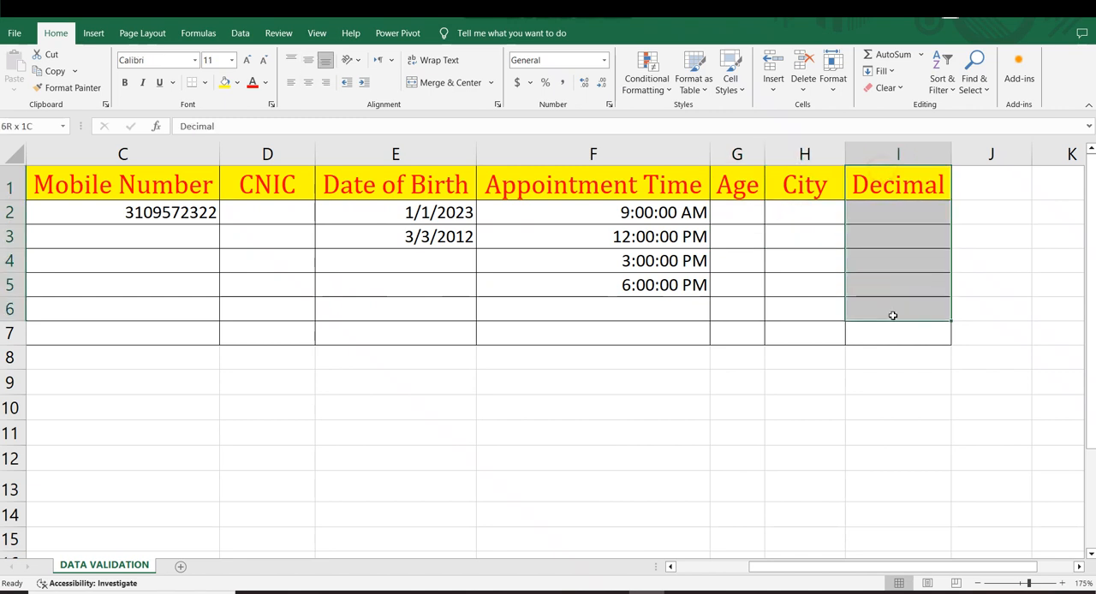
left_click(753, 364)
left_click(298, 348)
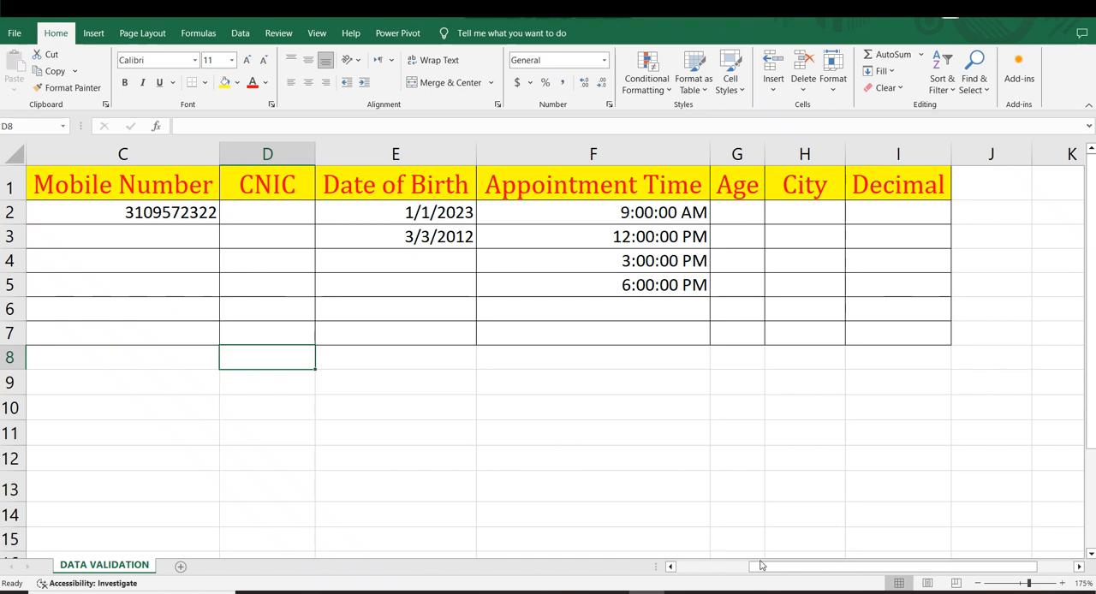
left_click_drag(761, 565, 687, 565)
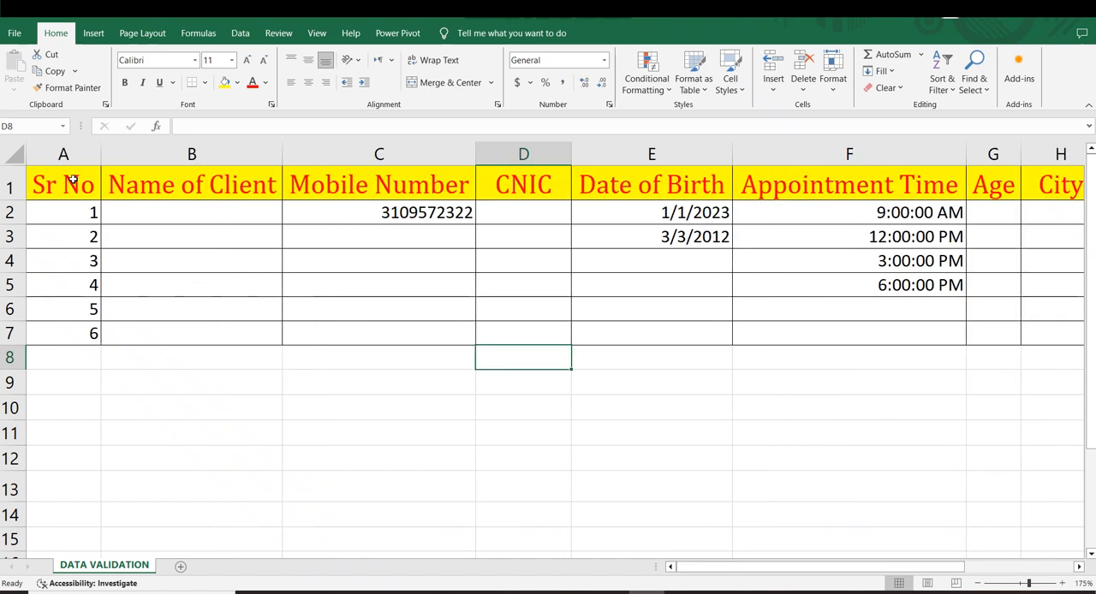
left_click_drag(73, 179, 113, 260)
left_click_drag(186, 196, 181, 304)
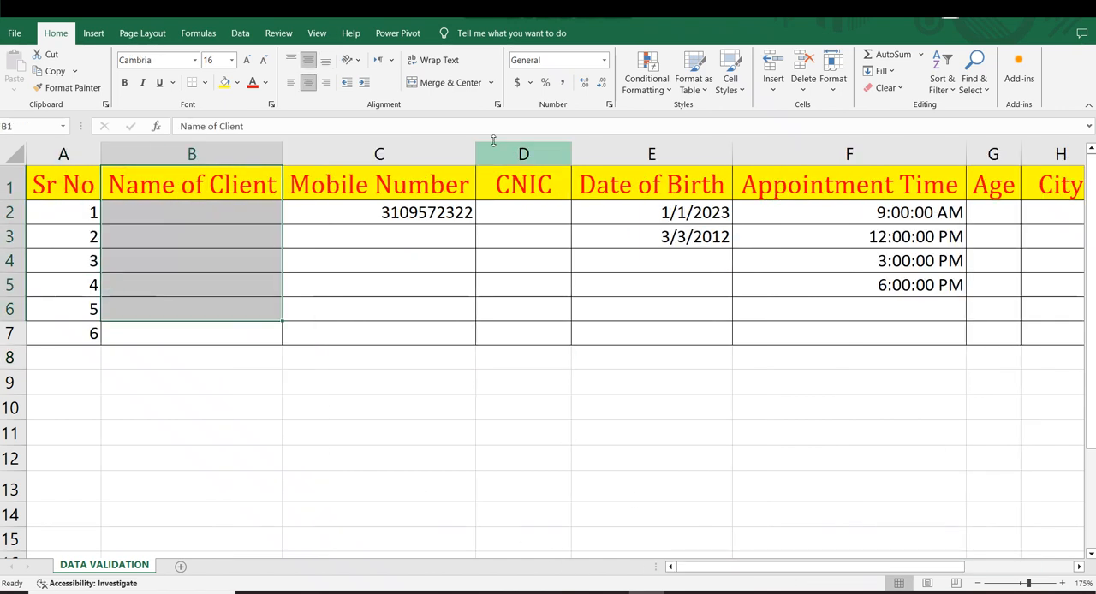
left_click_drag(440, 186, 446, 283)
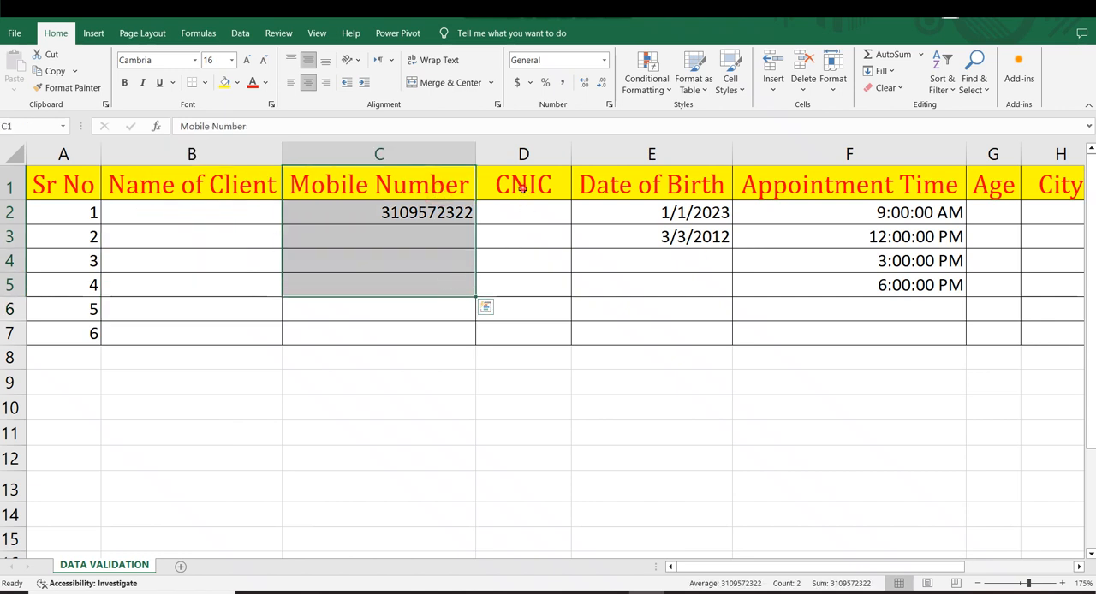
left_click_drag(522, 188, 526, 335)
left_click(690, 384)
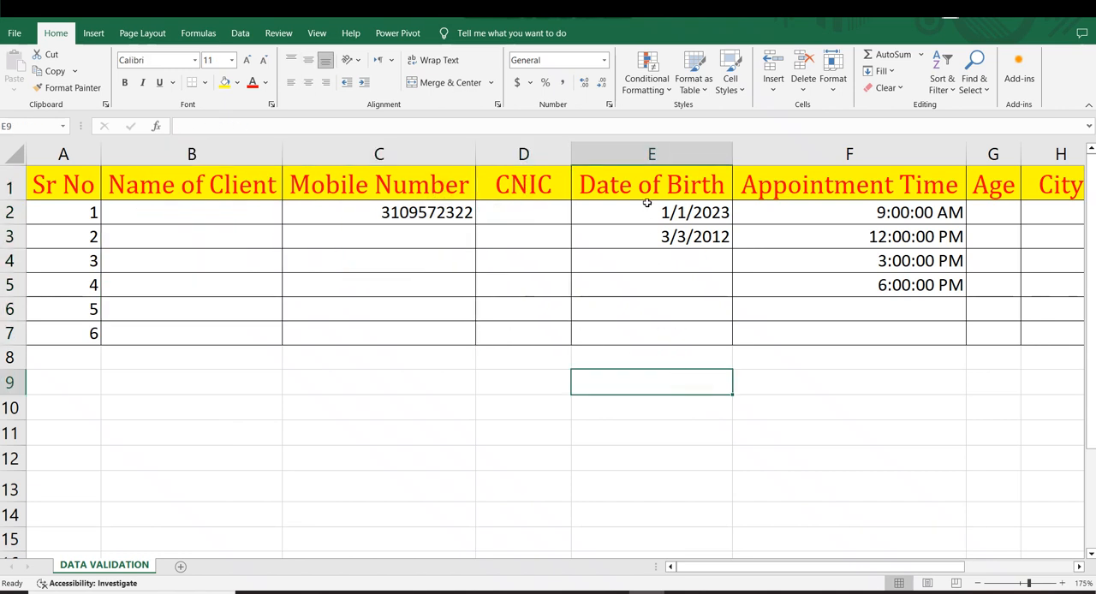
left_click_drag(644, 206, 653, 314)
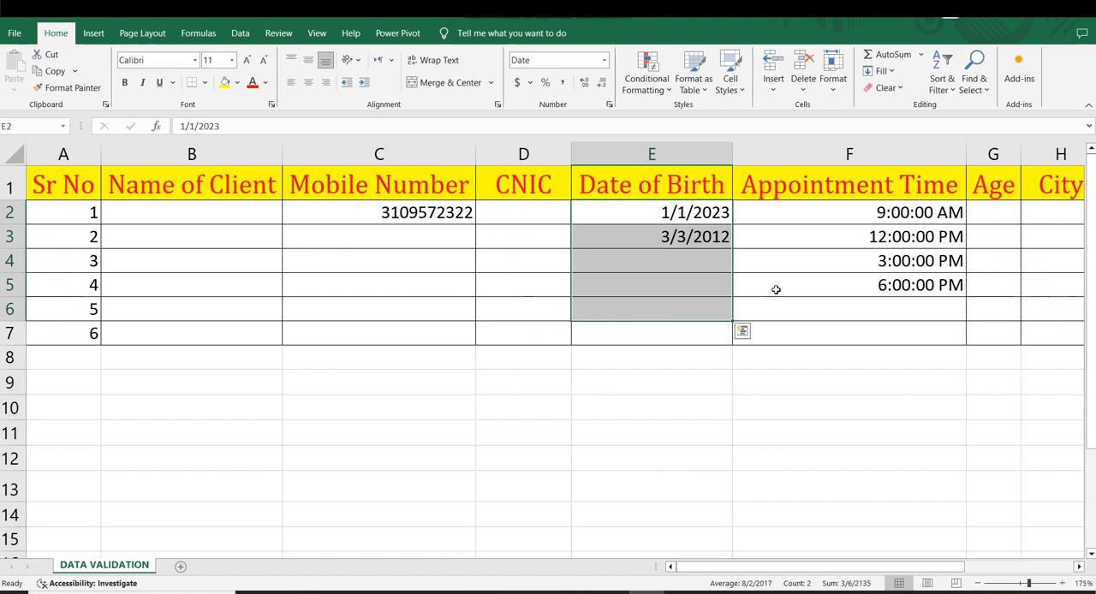
left_click(802, 327)
left_click_drag(738, 567, 684, 571)
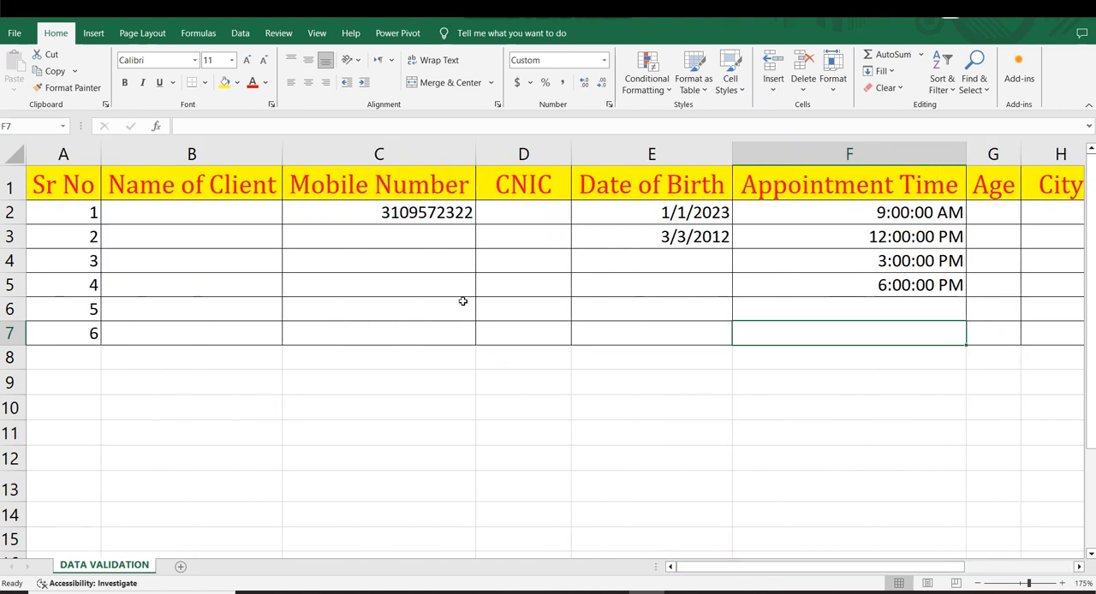
Step: Examine the filled and empty cells of the Date of Birth column in rows 2 to 7
left_click_drag(650, 208, 654, 300)
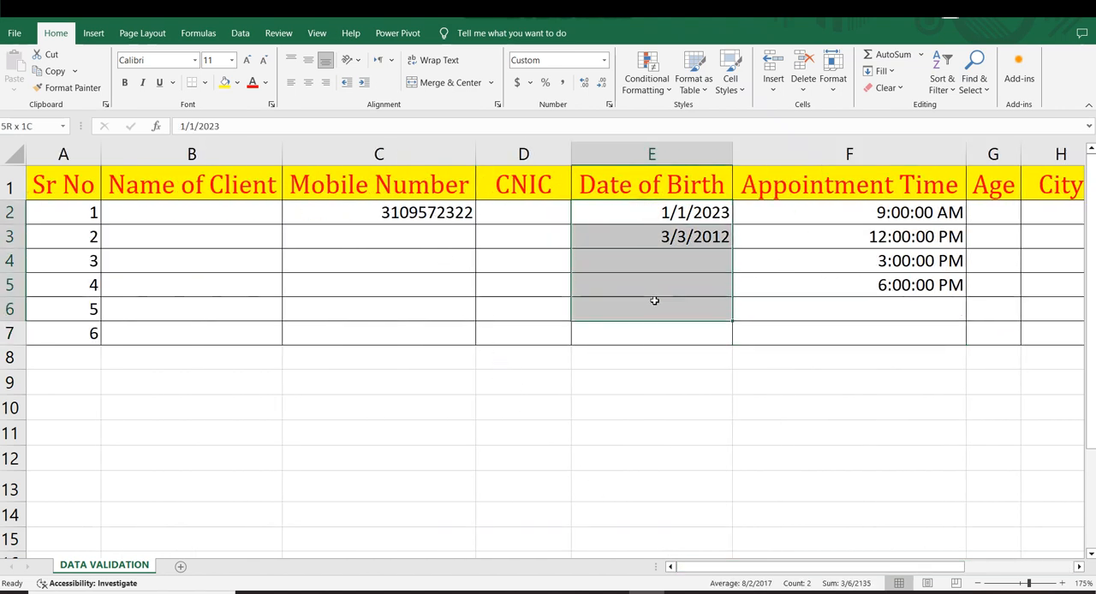
left_click(668, 409)
left_click(674, 214)
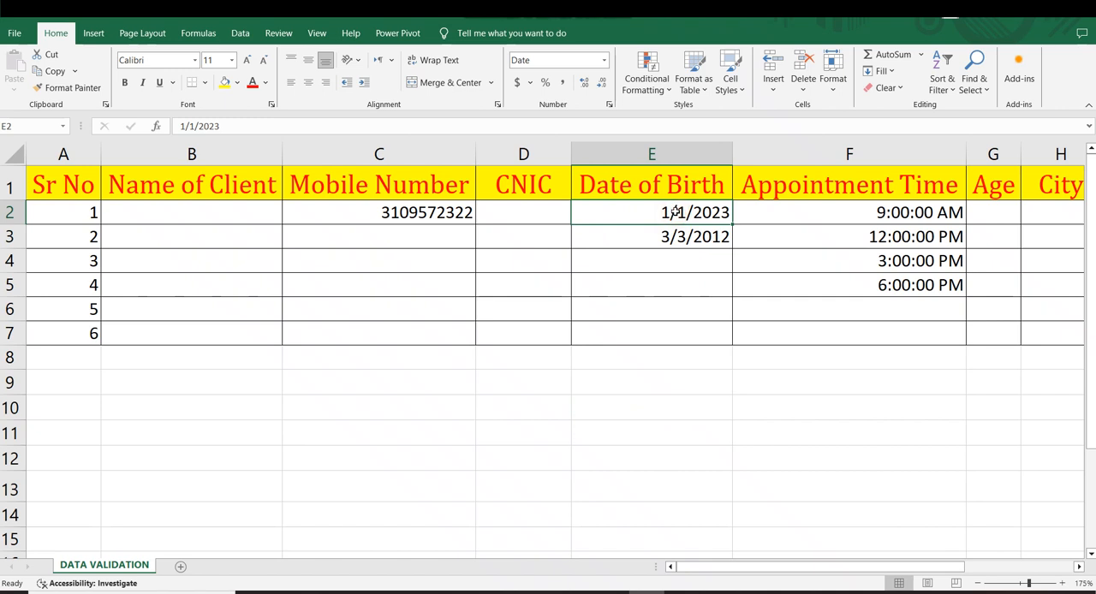
left_click(694, 318)
left_click_drag(660, 215, 683, 334)
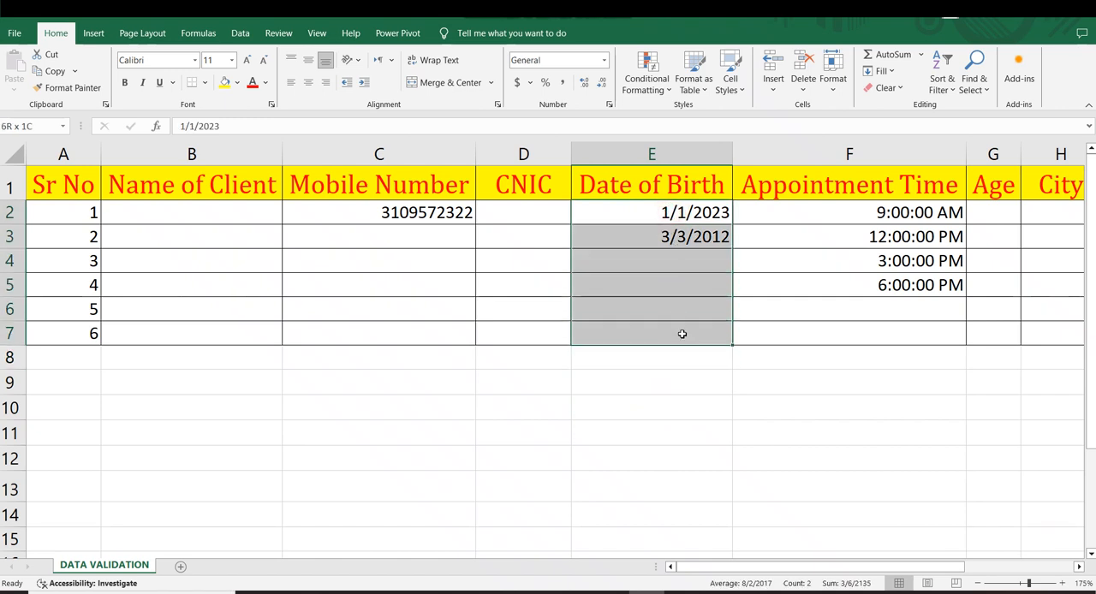
left_click(680, 433)
left_click(655, 215)
left_click(678, 330)
left_click(655, 216)
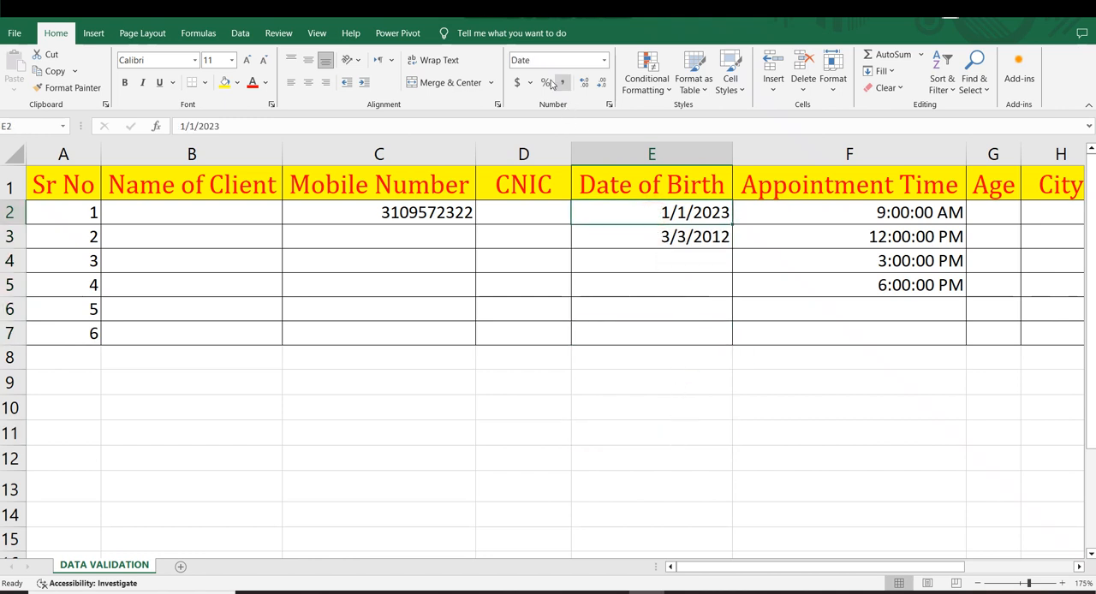
left_click(715, 241)
left_click(681, 211)
left_click(690, 240)
left_click(709, 289)
left_click(710, 264)
Step: Clear the existing dates from the Date of Birth cells E2:E7
left_click_drag(660, 217, 680, 331)
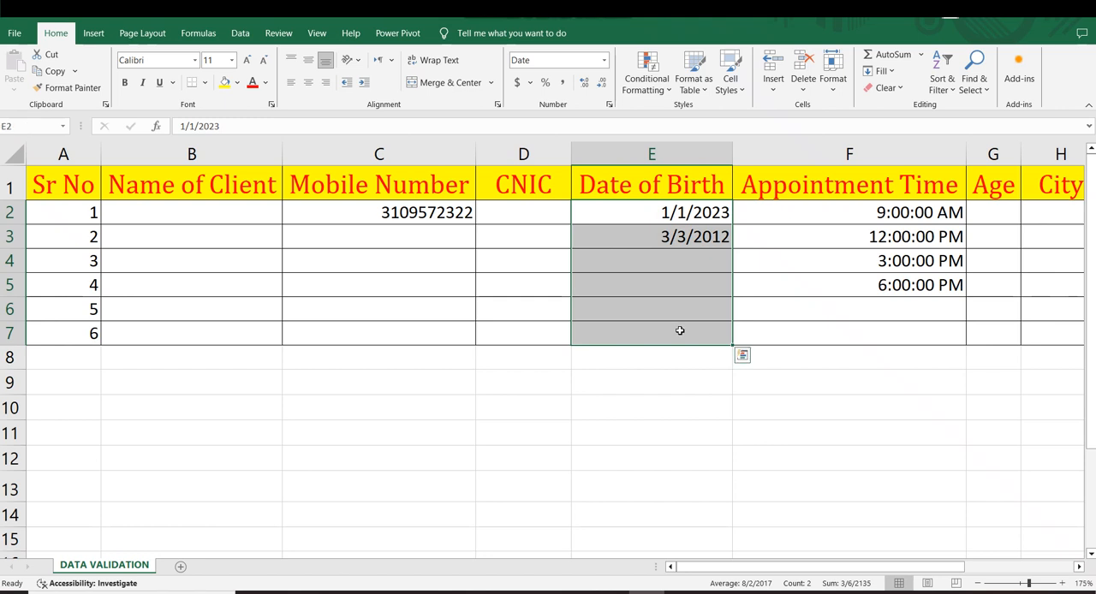
key("Delete")
left_click(685, 409)
Step: Set data validation on E1:E7 to allow only dates between 1/1/2000 and 1/1/2024
left_click_drag(664, 186, 670, 341)
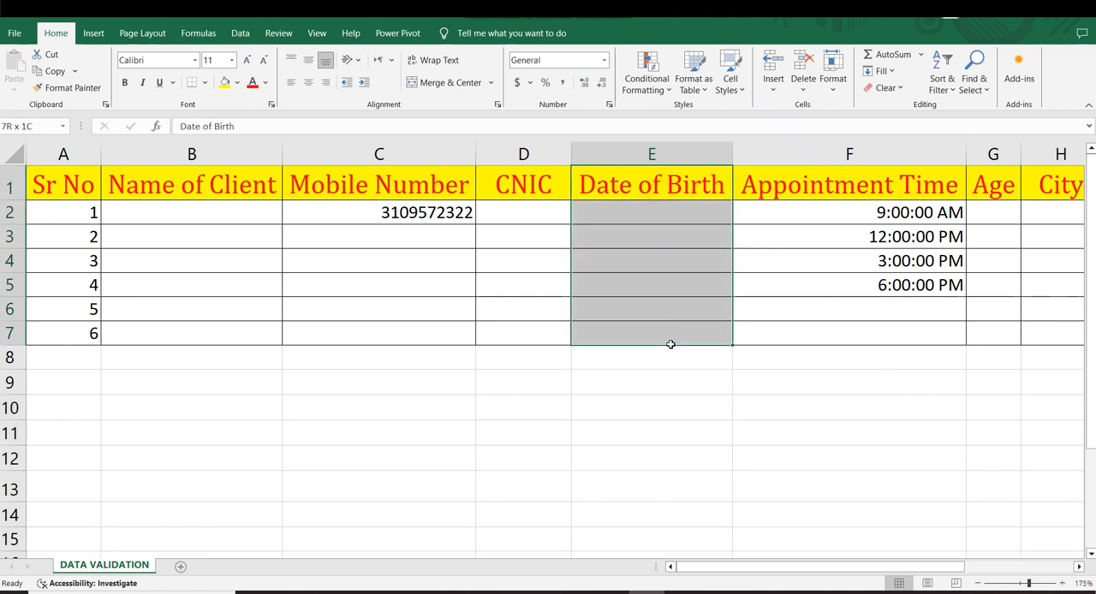
left_click(240, 34)
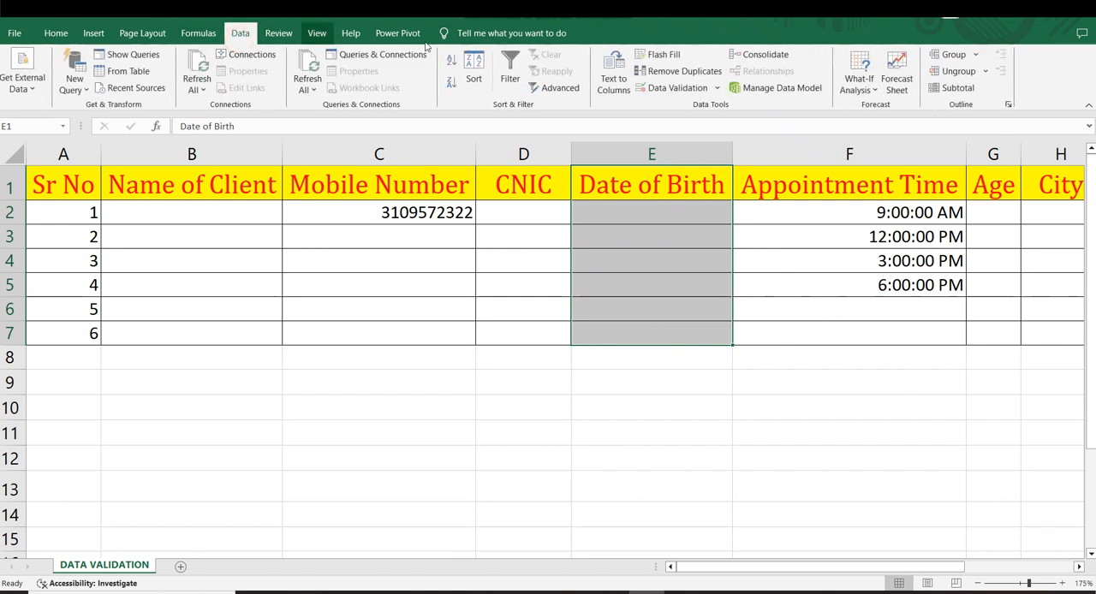
left_click(658, 89)
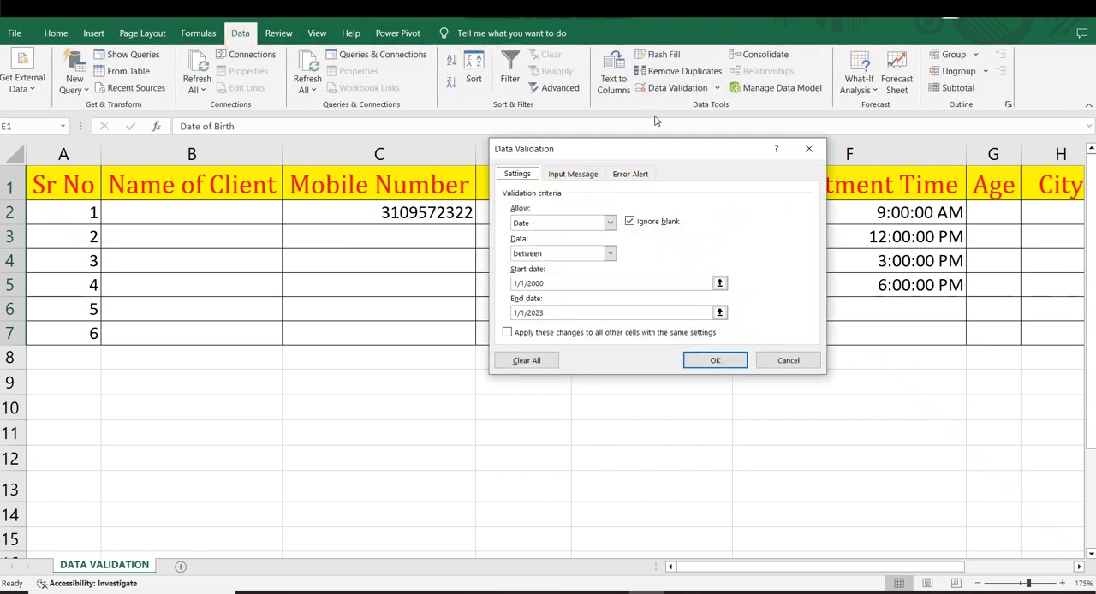
left_click_drag(587, 149, 702, 144)
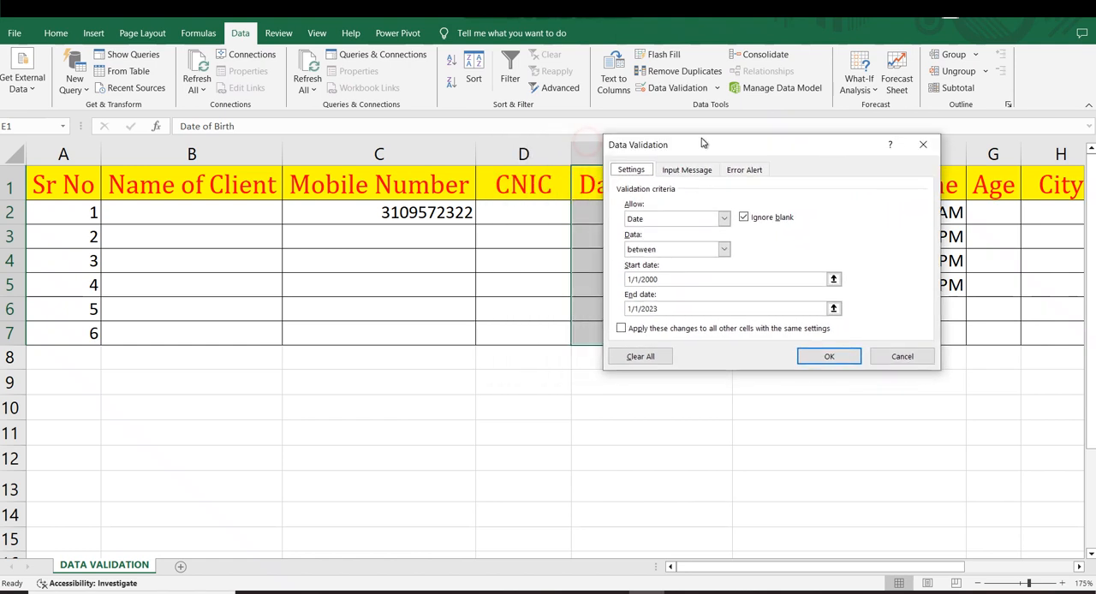
left_click(723, 218)
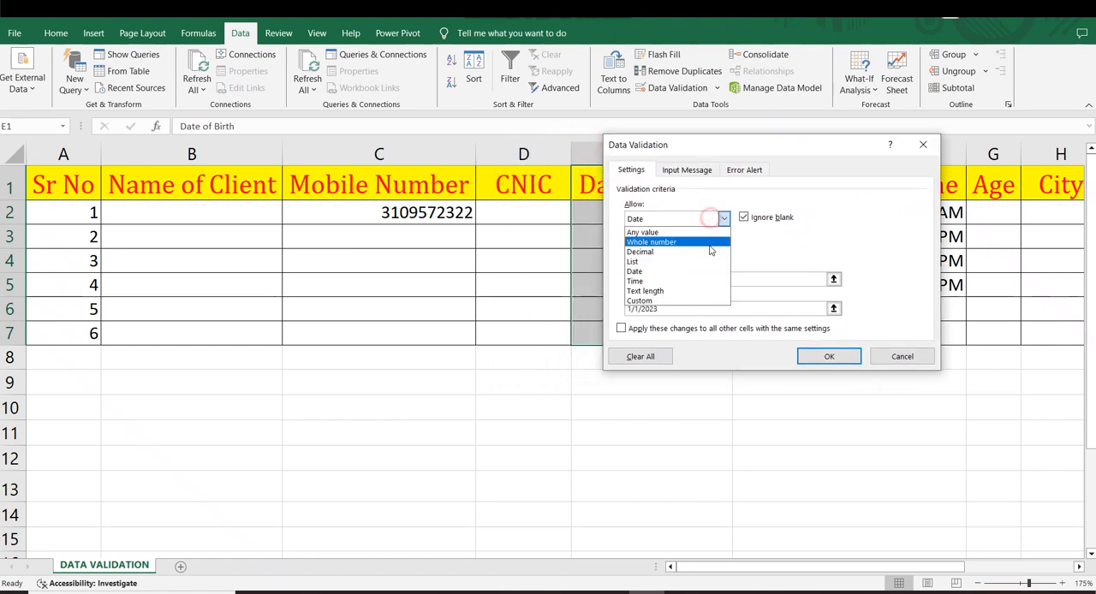
left_click(636, 272)
left_click(651, 250)
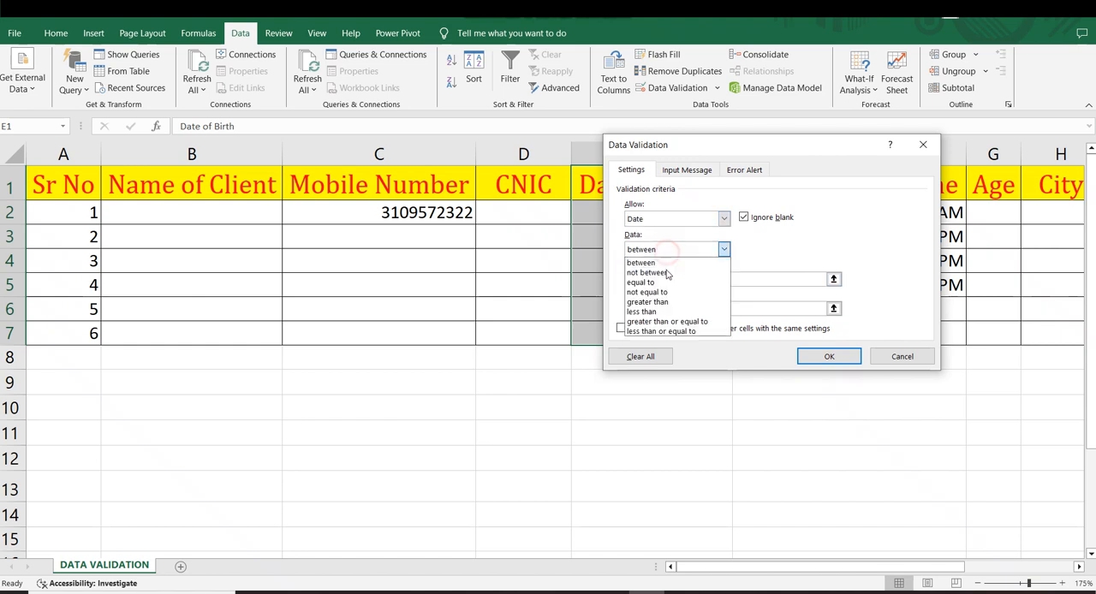
left_click(651, 263)
left_click(665, 285)
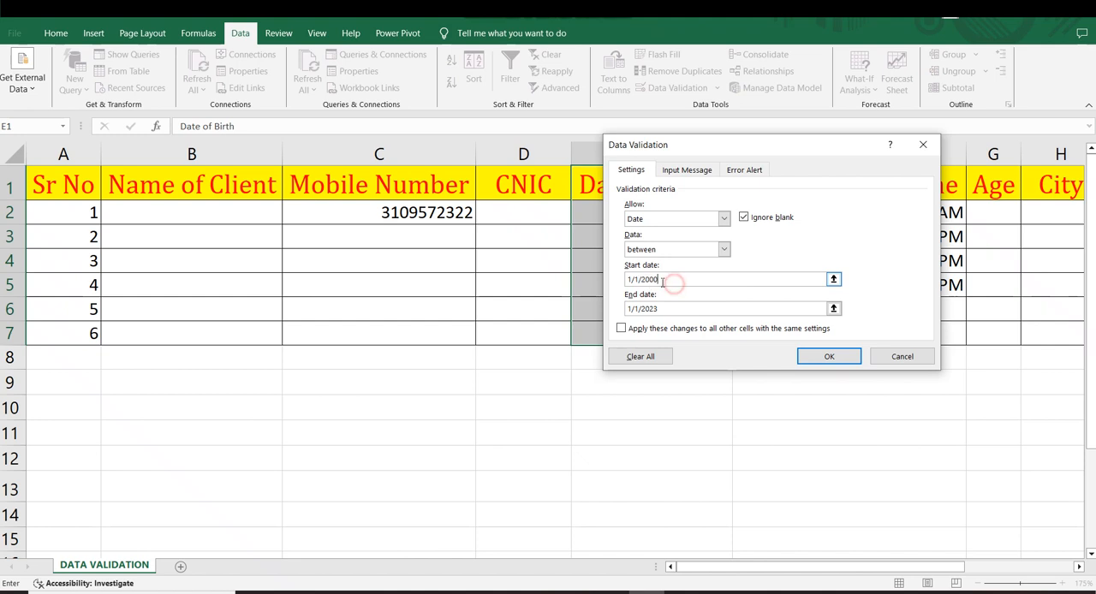
left_click(661, 309)
Step: Clear the validation's old error message, choose the Warning alert style and set the alert title to "Error"
left_click(745, 171)
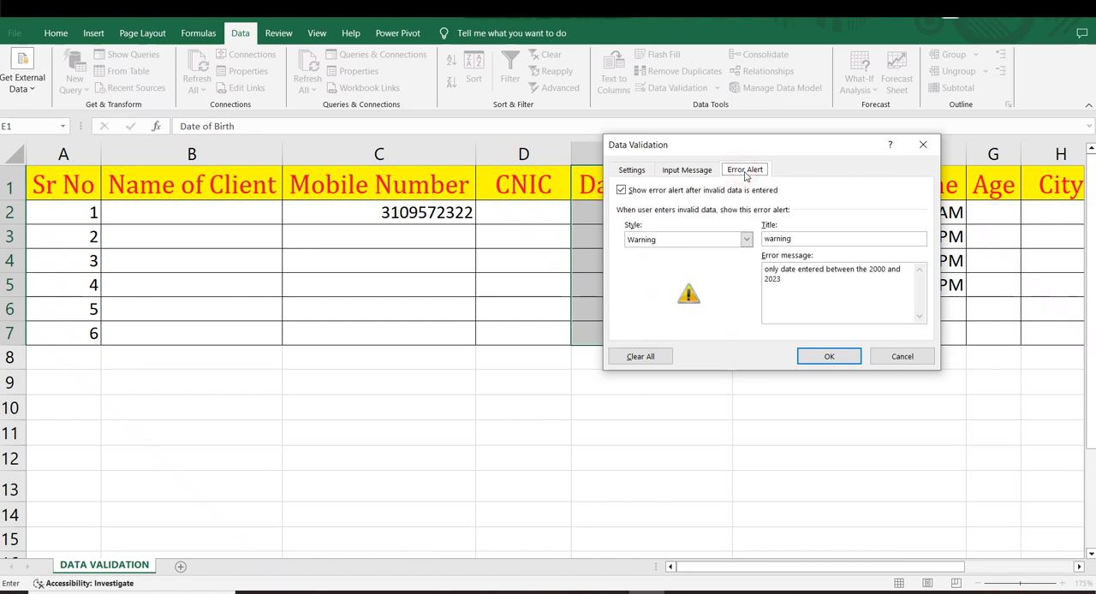
left_click_drag(781, 295, 754, 248)
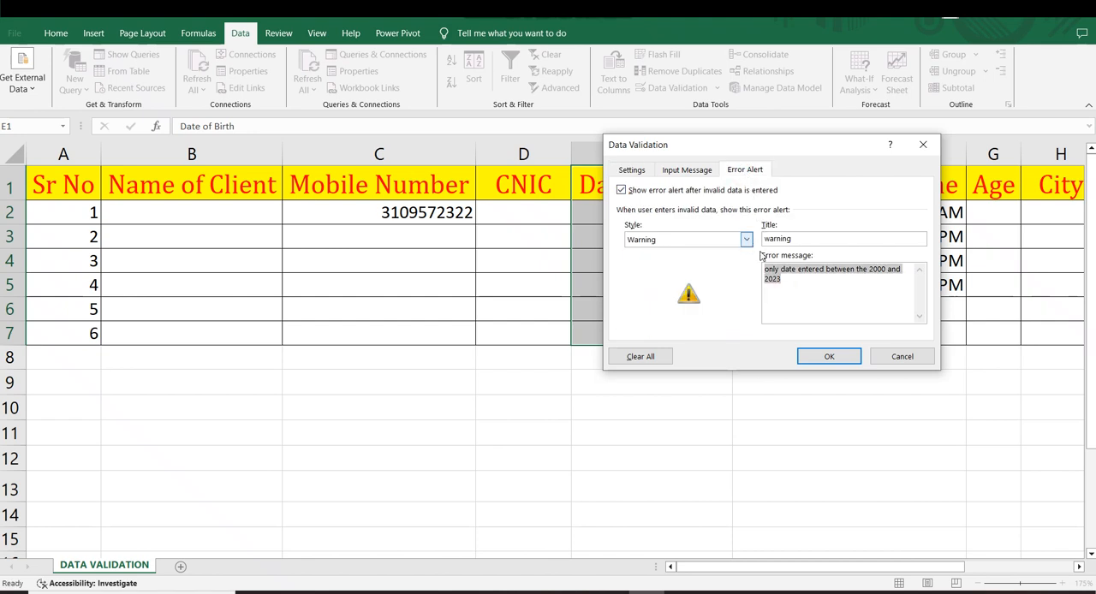
key("BackSpace")
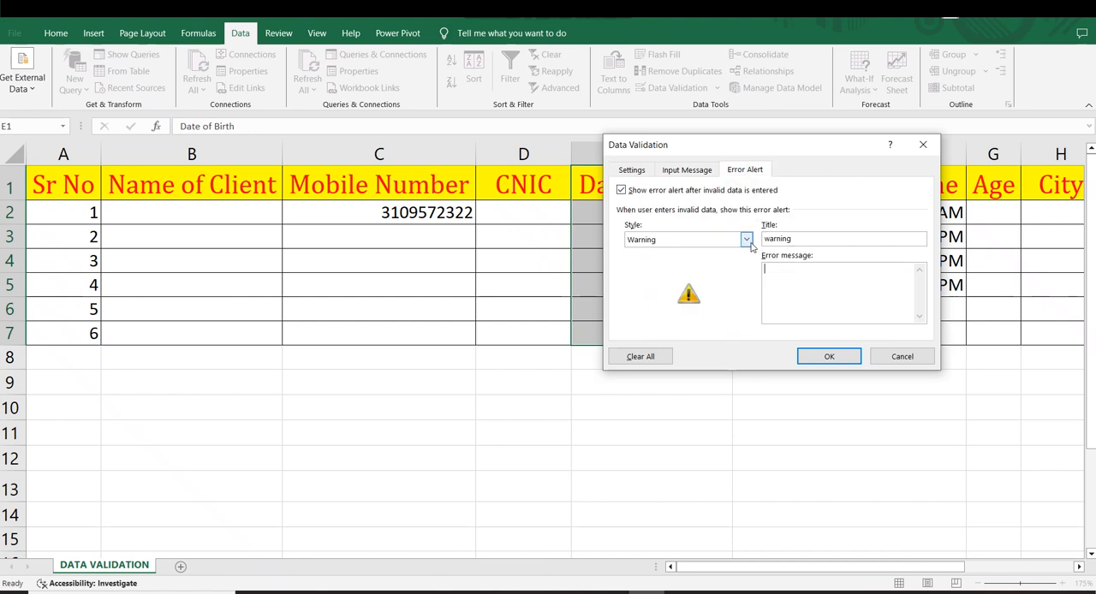
left_click(717, 239)
left_click(690, 262)
left_click_drag(781, 240, 753, 240)
key("BackSpace")
type("Error")
Step: Enter the error message "Enter Date B/w 1/1/2000 to 24" and apply the validation rule
left_click(789, 267)
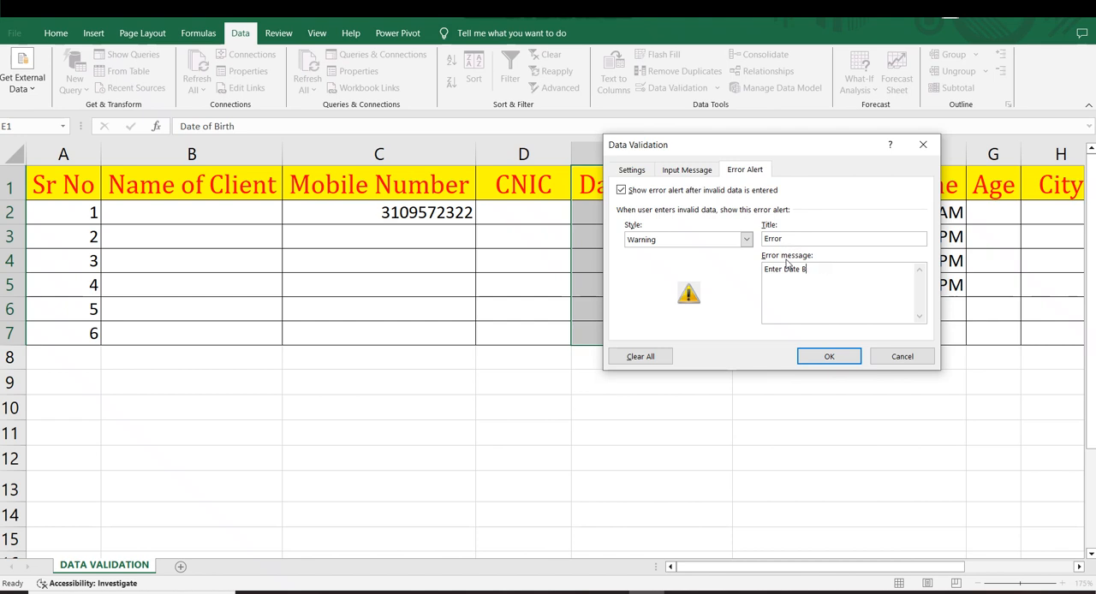
type("w")
left_click_drag(801, 151, 925, 154)
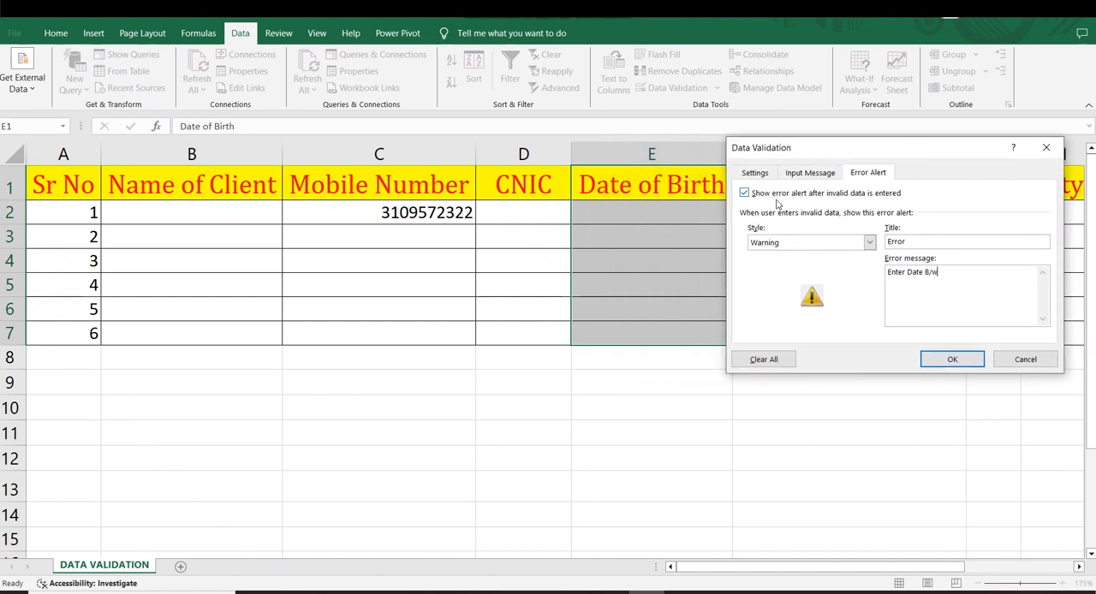
left_click(753, 173)
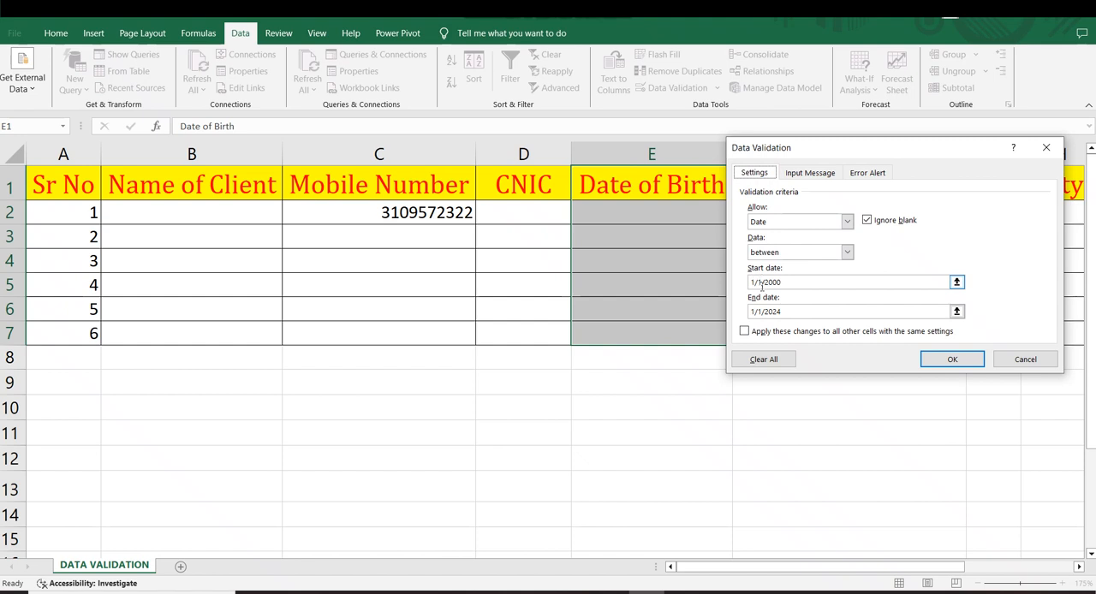
left_click(867, 173)
left_click(954, 275)
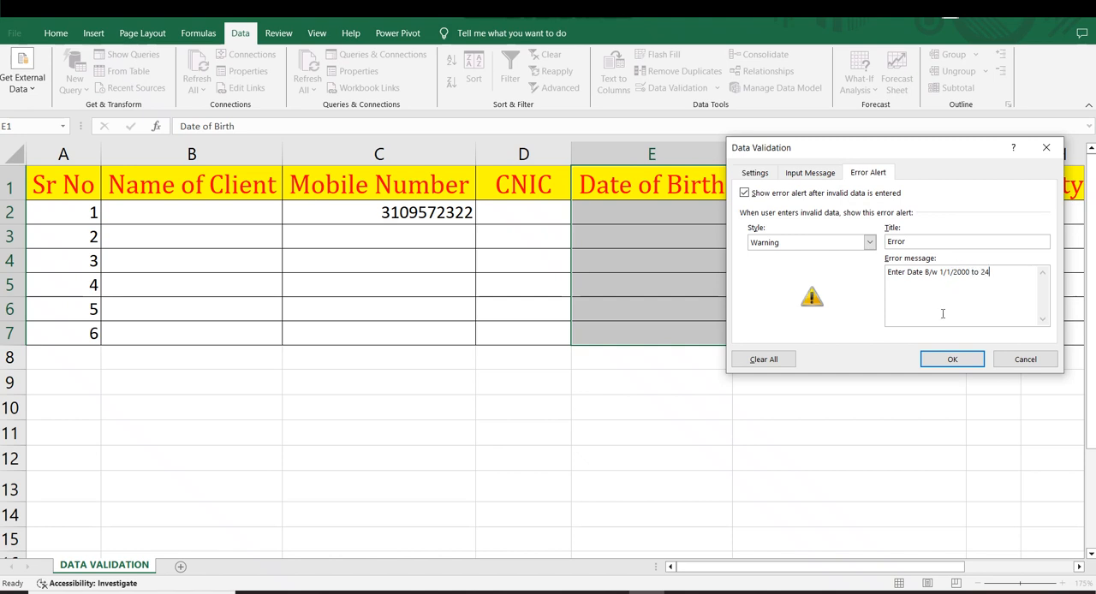
left_click(949, 360)
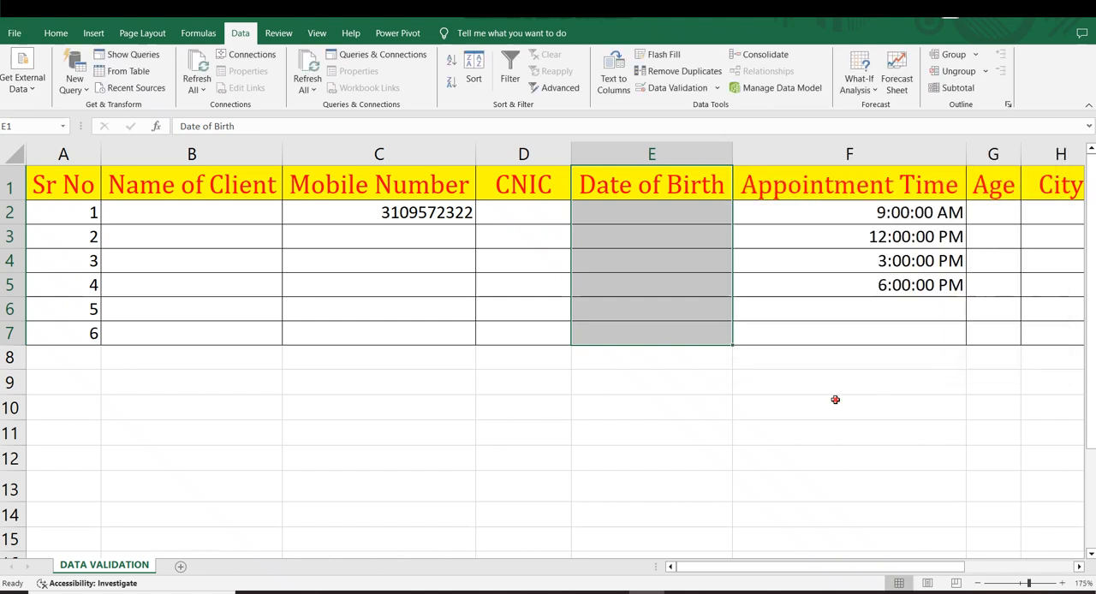
Step: Test the rule by entering a date past the allowed end date in E3 and accepting it despite the alert
left_click(834, 398)
left_click(659, 236)
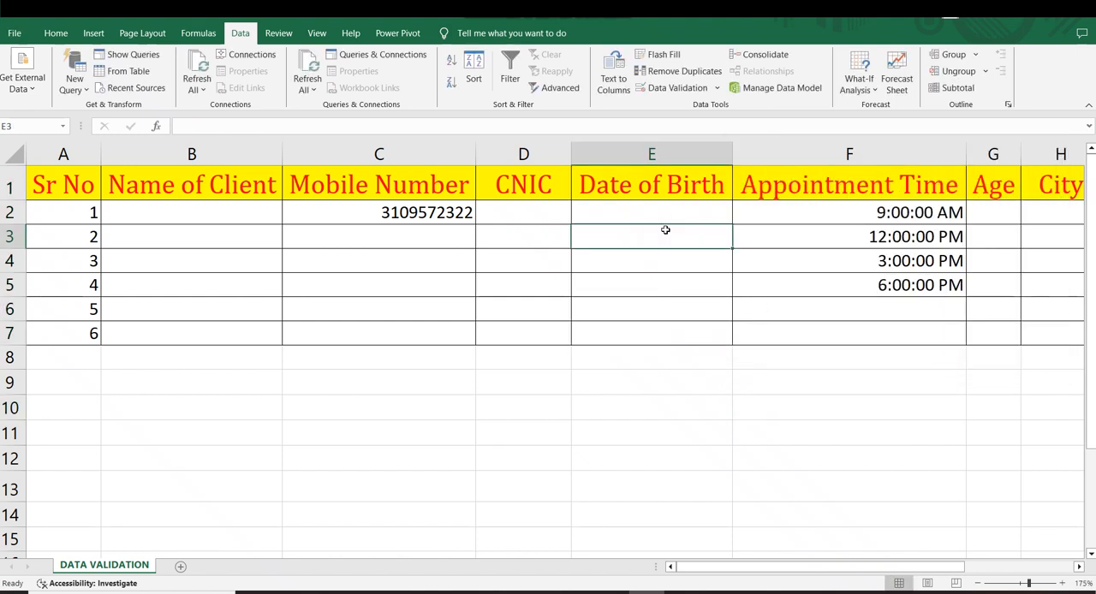
type("1/1/")
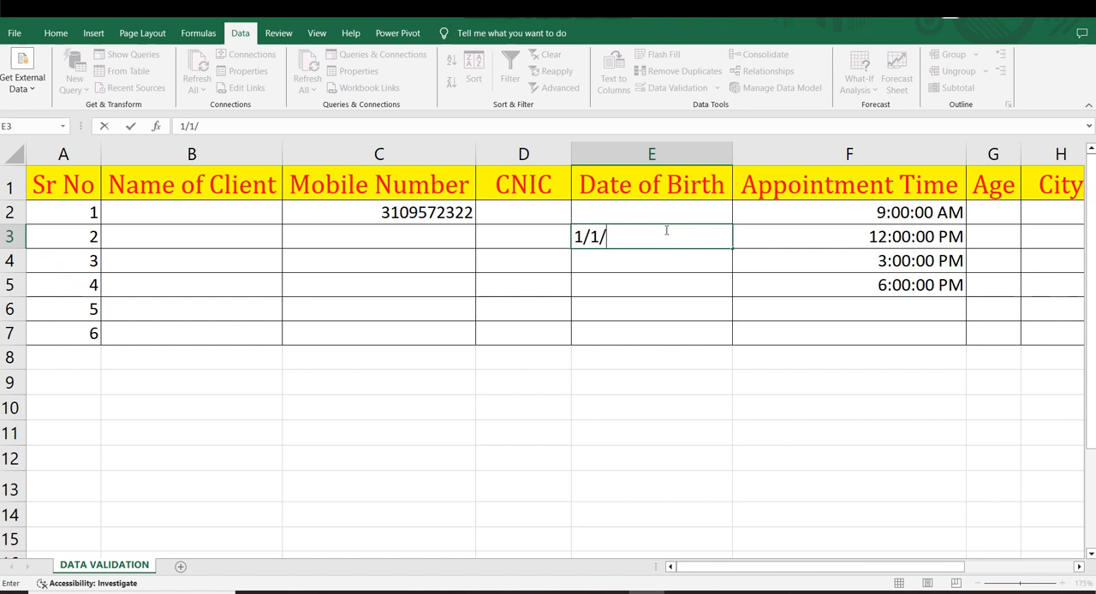
type("2026")
key("Return")
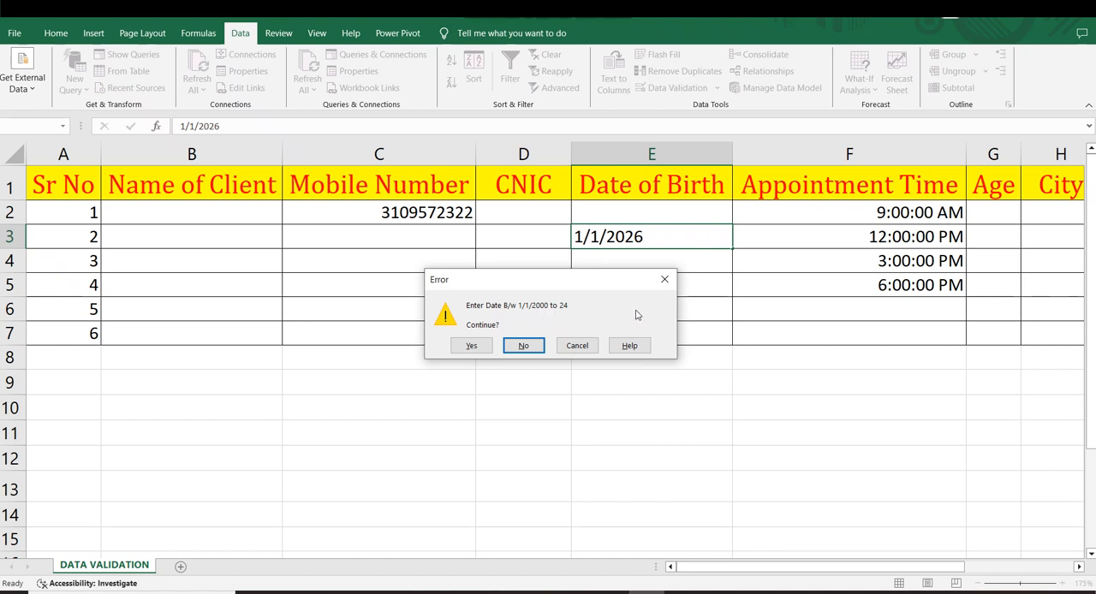
left_click_drag(602, 288, 704, 291)
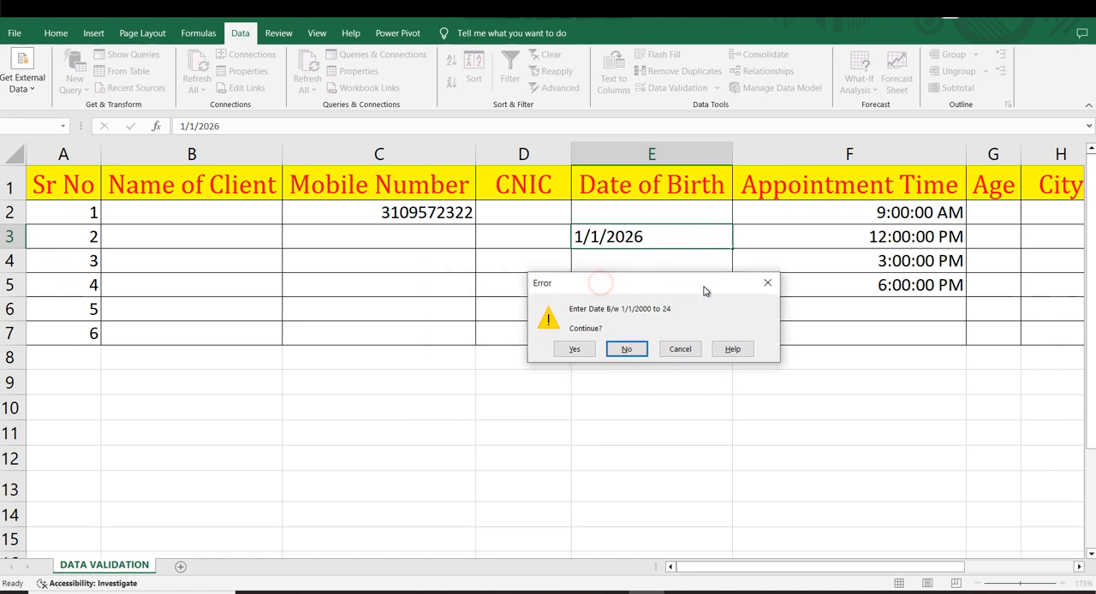
left_click(575, 349)
Step: Delete the out-of-range test date from cell E3
left_click(661, 237)
left_click(669, 266)
left_click(666, 232)
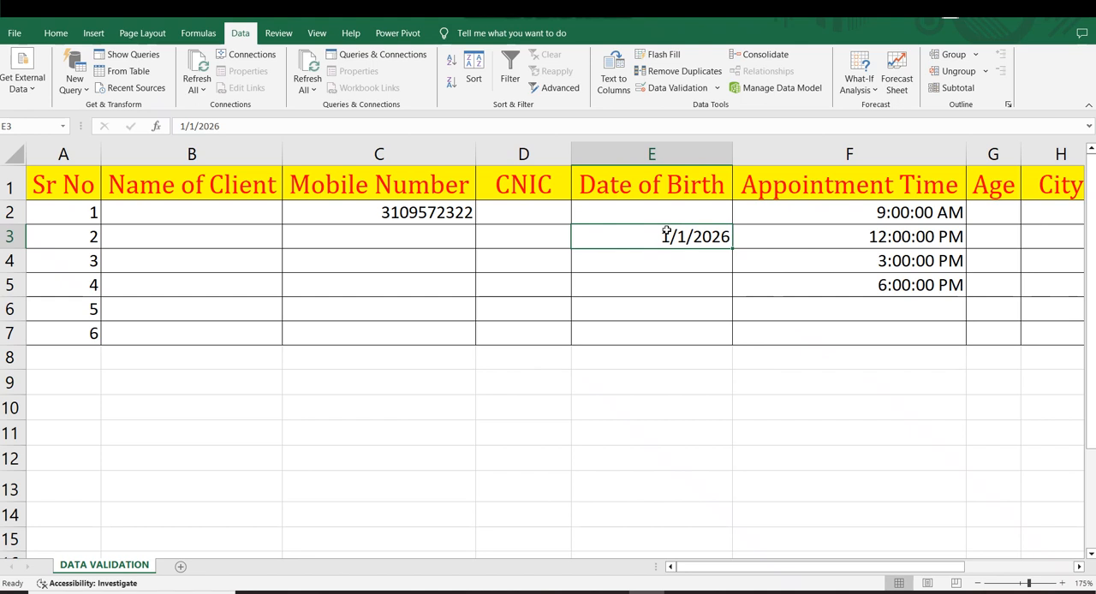
key("Delete")
left_click(662, 304)
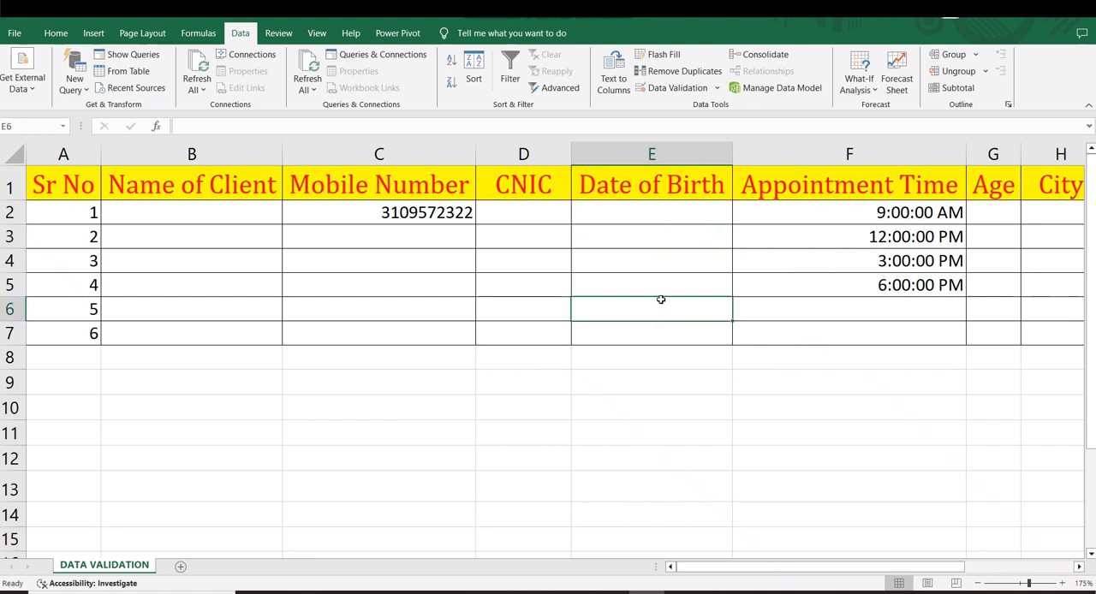
Step: Examine the alert styles available for the Date of Birth validation and leave it without changes
left_click(668, 87)
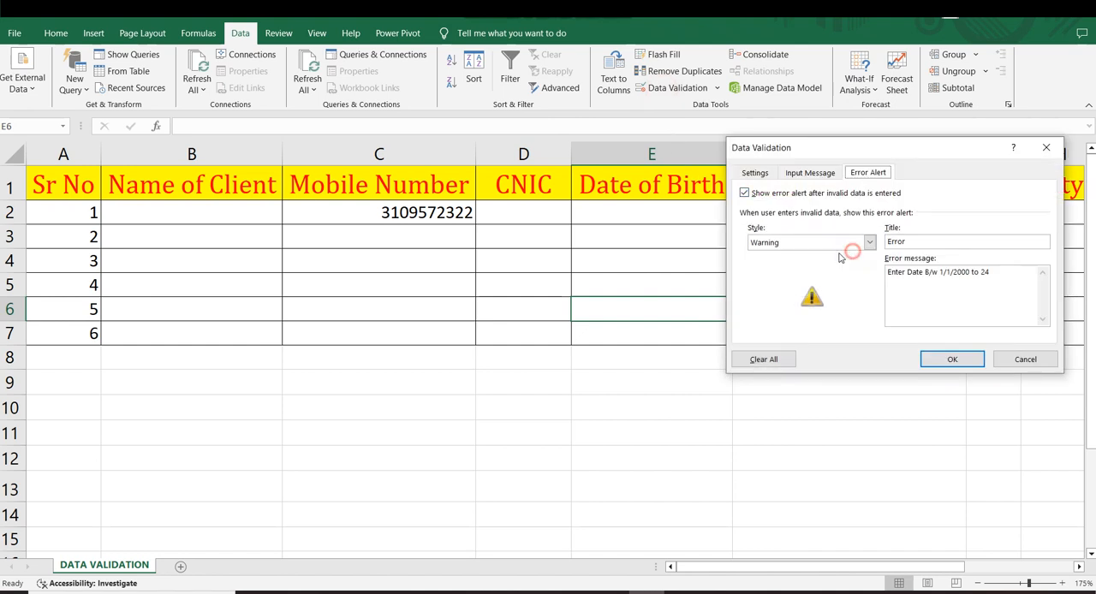
left_click(869, 242)
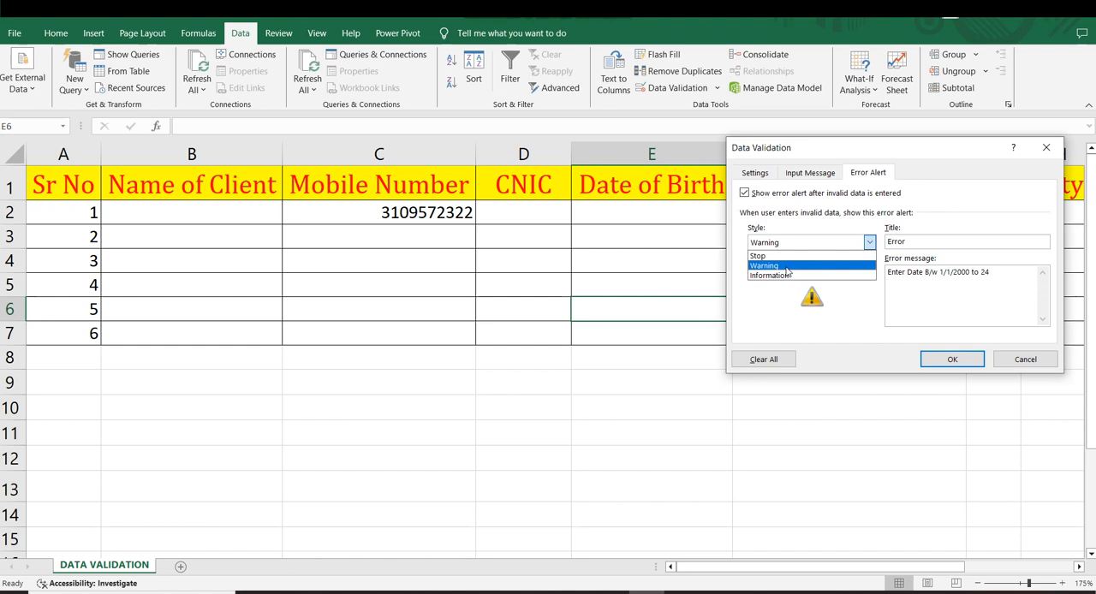
left_click(1000, 359)
left_click_drag(627, 201, 631, 314)
left_click(631, 403)
left_click_drag(686, 556, 756, 530)
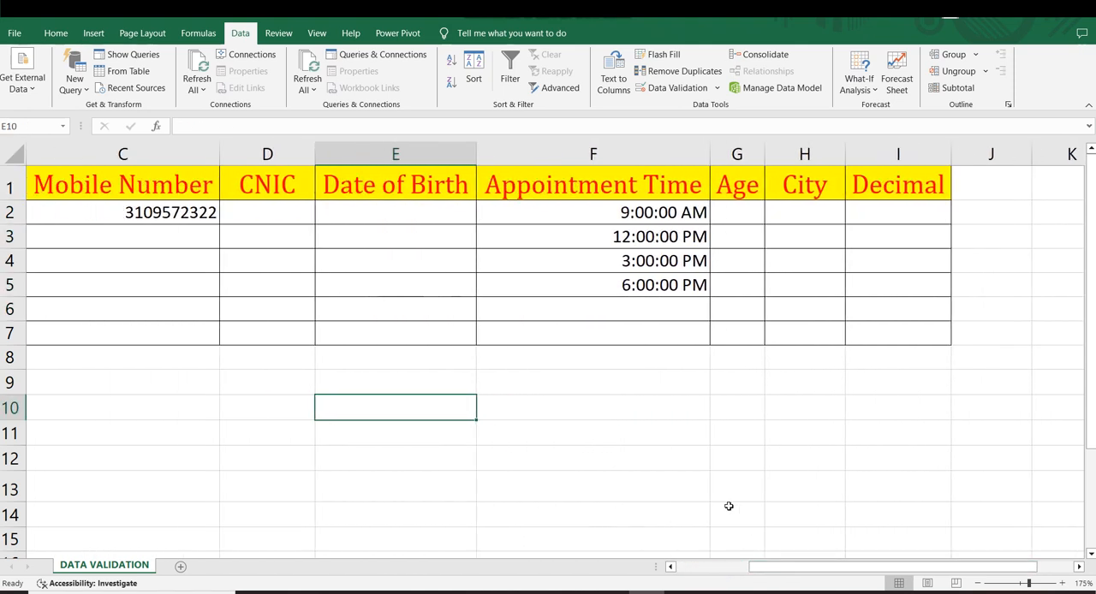
left_click_drag(553, 190, 569, 338)
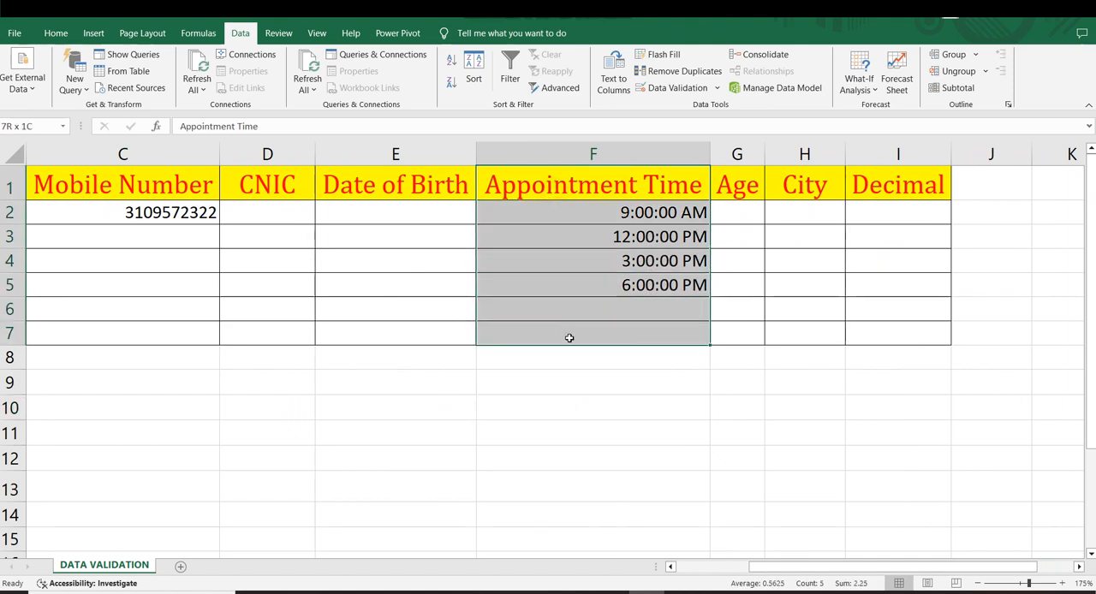
left_click(638, 91)
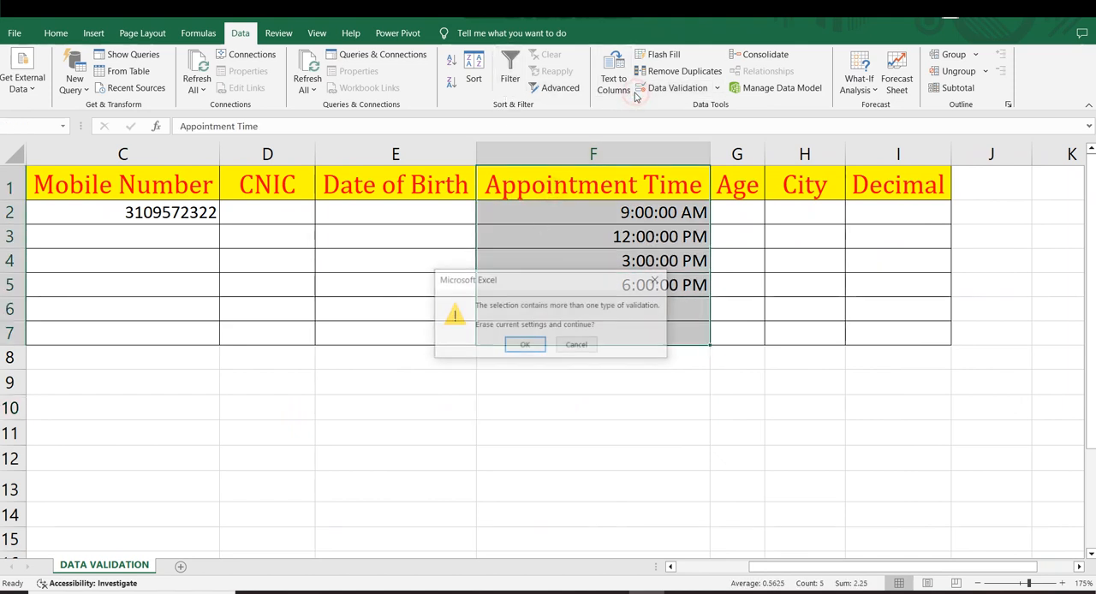
left_click(573, 283)
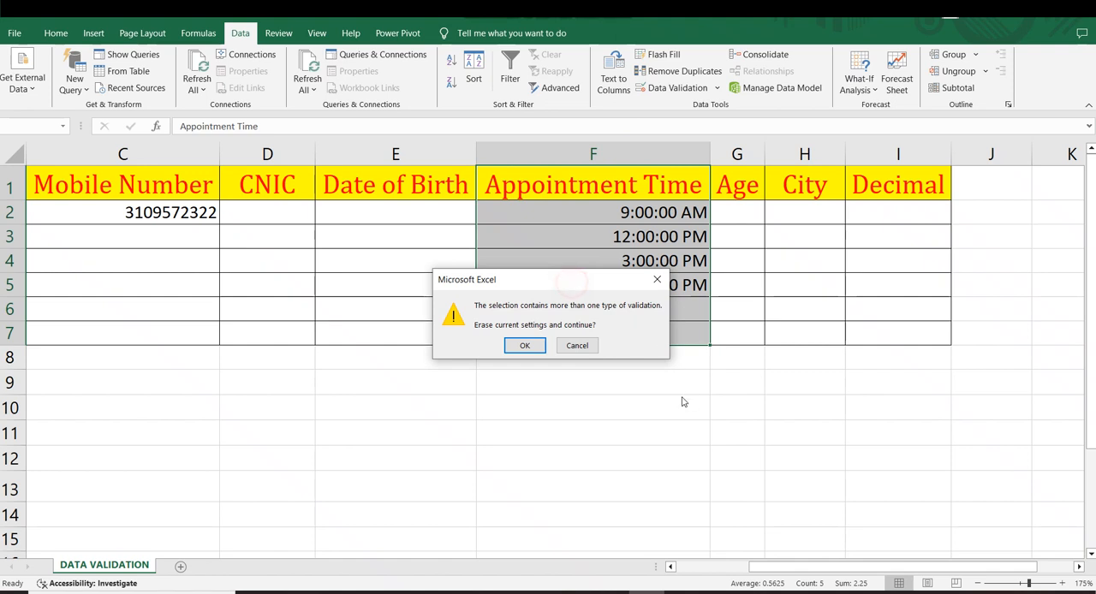
left_click(576, 346)
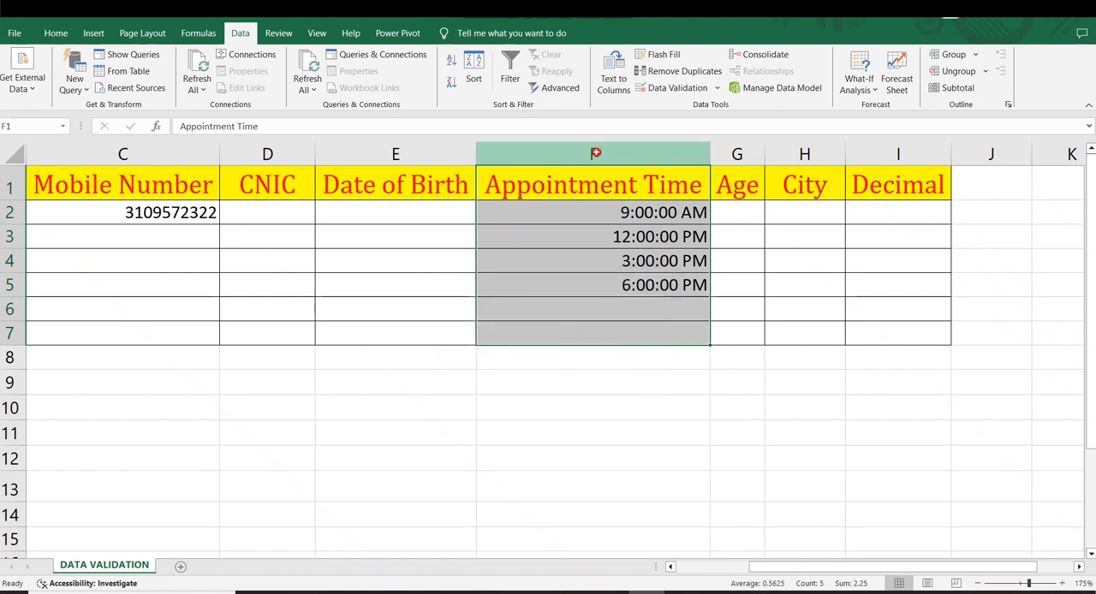
left_click(593, 154)
left_click(672, 88)
left_click(527, 343)
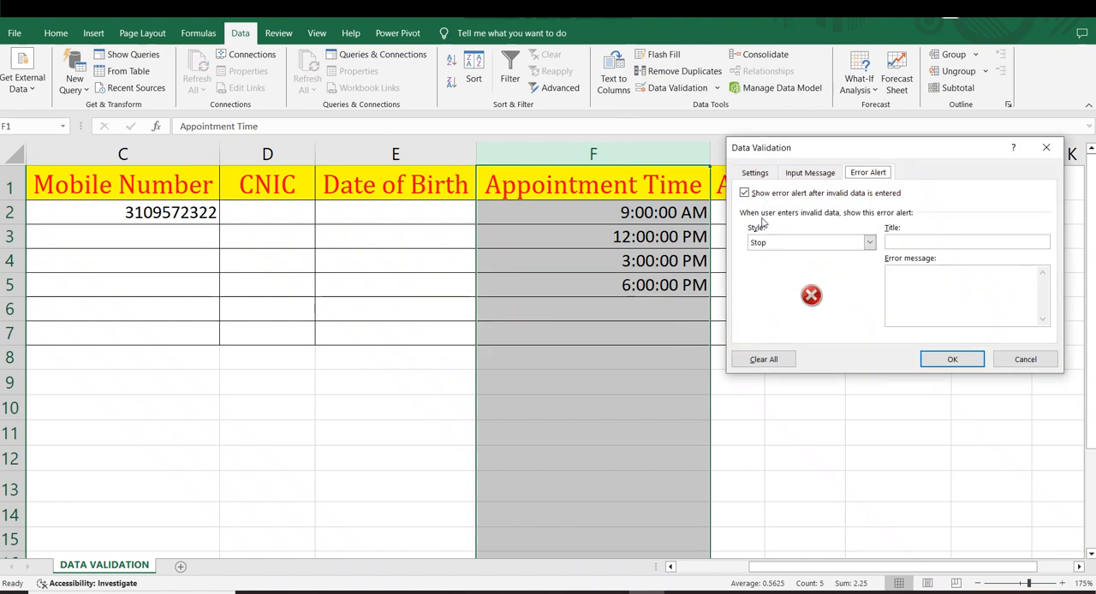
left_click(754, 175)
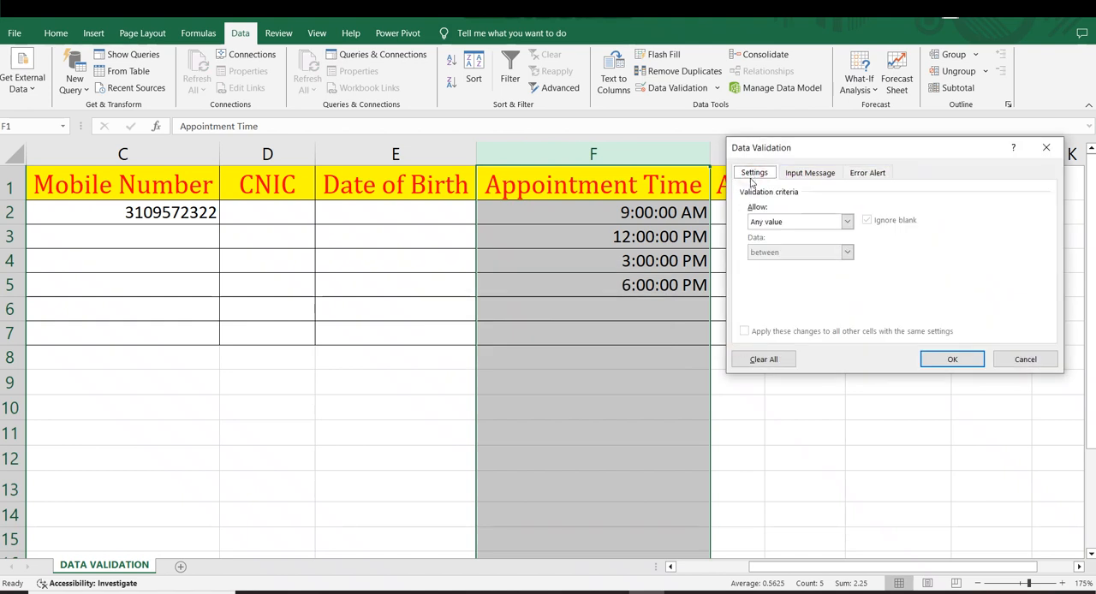
left_click(1026, 359)
left_click(967, 440)
Step: Delete the existing appointment times from cells F2:F7
left_click_drag(651, 212, 659, 323)
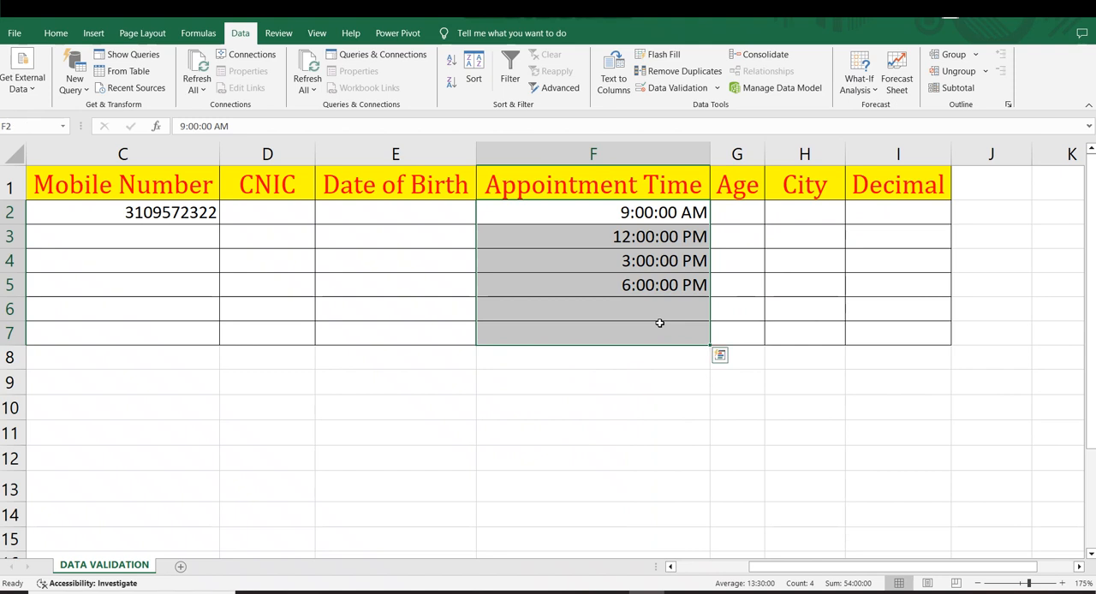
key("Delete")
left_click(656, 363)
left_click_drag(656, 362, 656, 334)
Step: Open the data validation rule for the Appointment Time cells F2:F7 and choose Time as the allowed type
left_click_drag(587, 208, 597, 325)
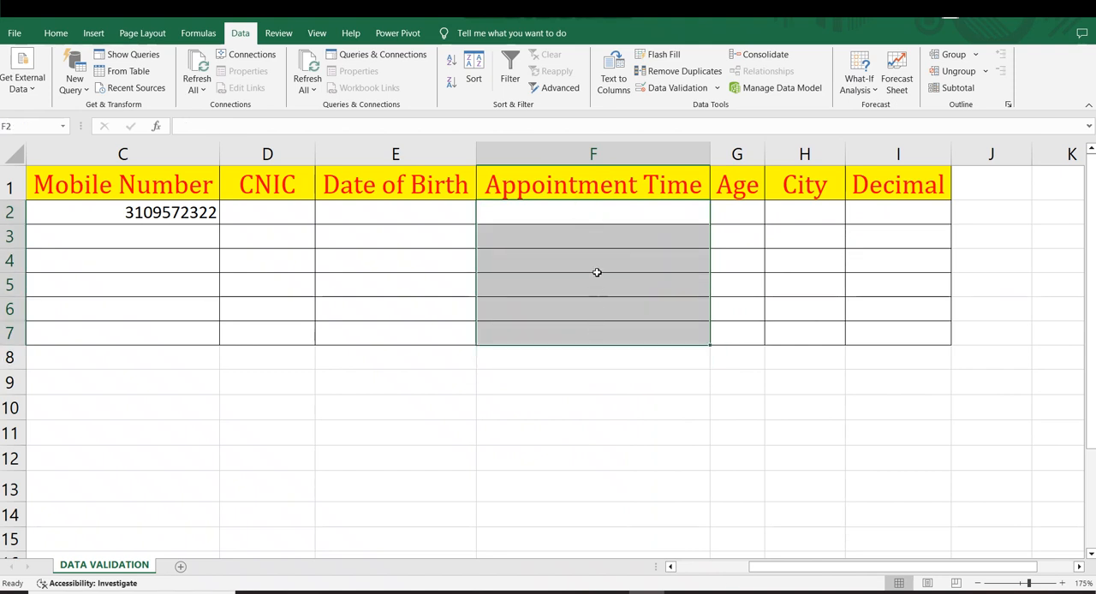
left_click(662, 88)
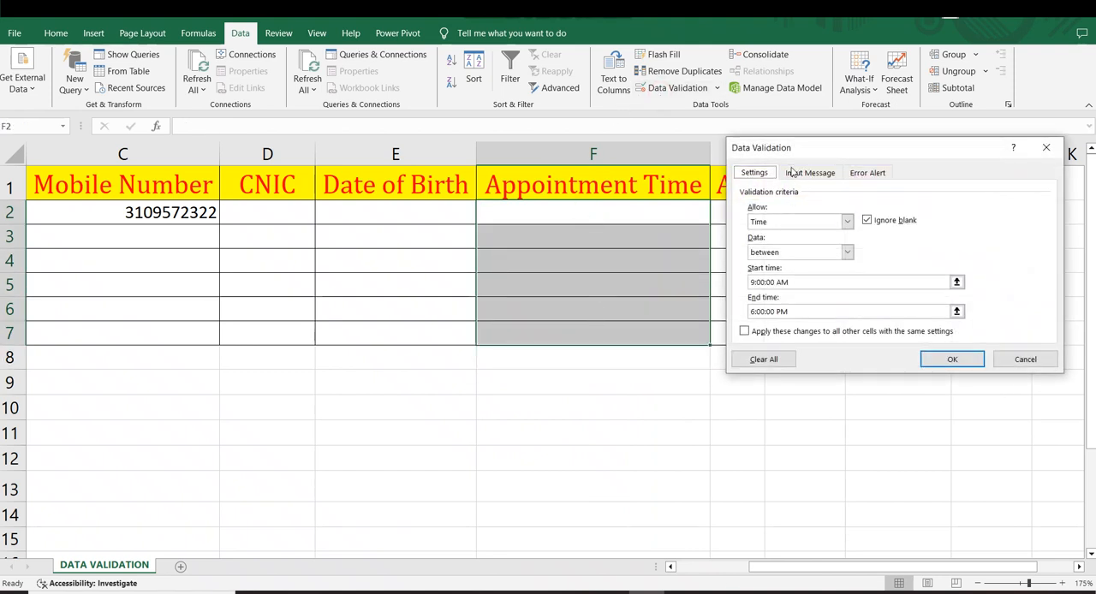
left_click(776, 221)
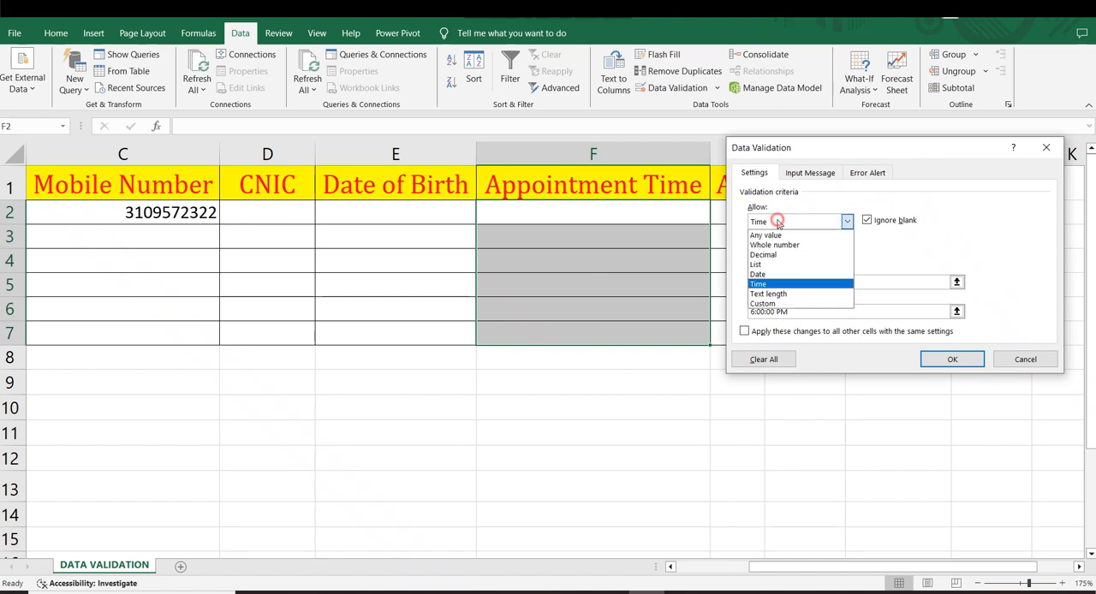
left_click(756, 286)
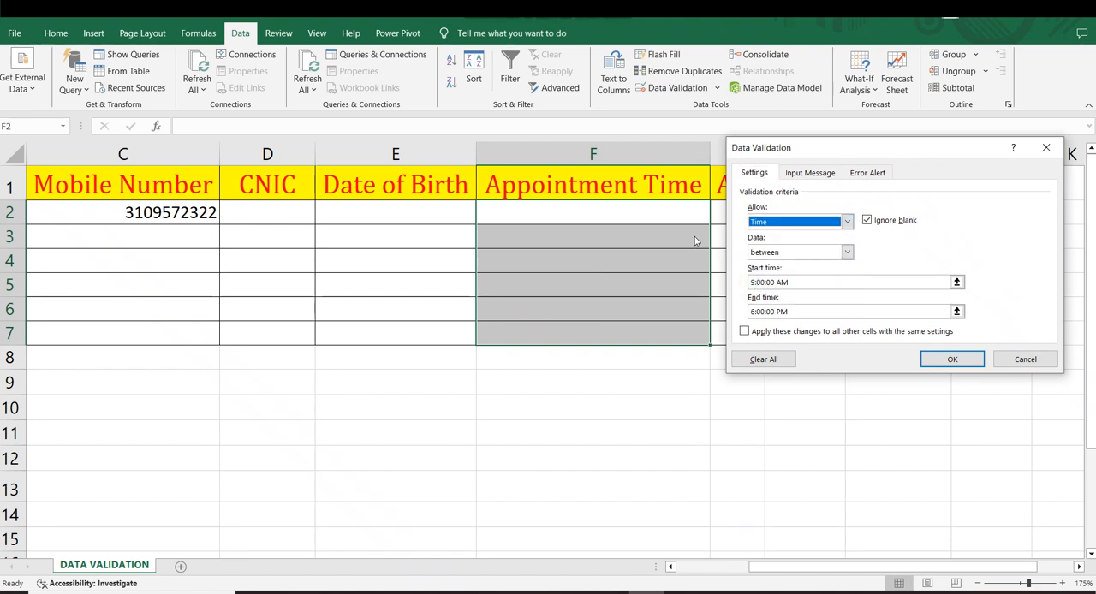
Step: Examine the start and end times that limit the Appointment Time rule
left_click(790, 282)
left_click_drag(795, 312, 754, 311)
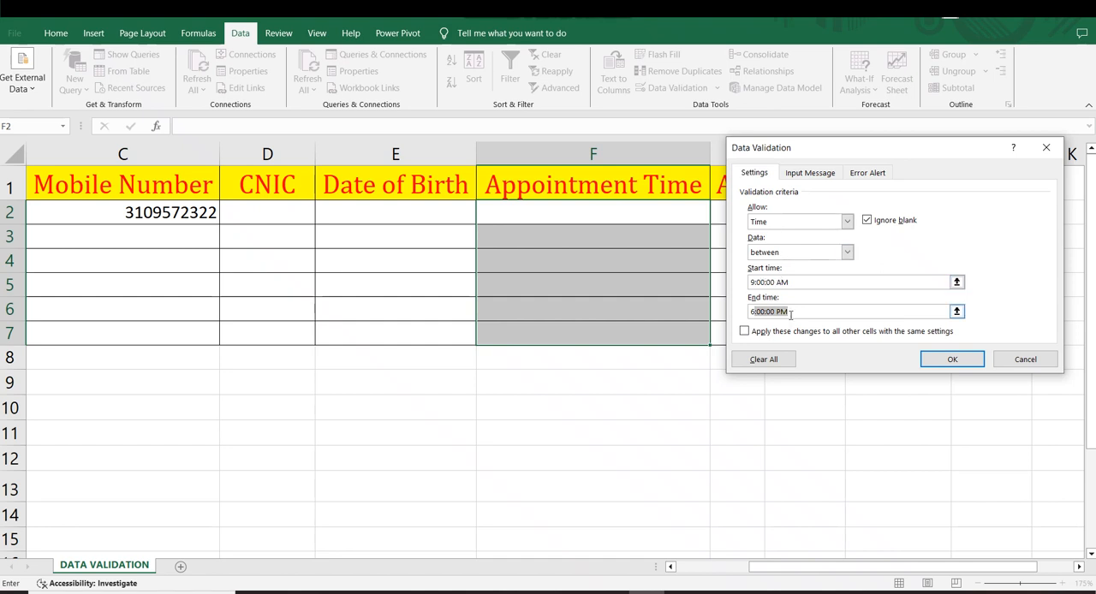
left_click_drag(788, 285, 757, 289)
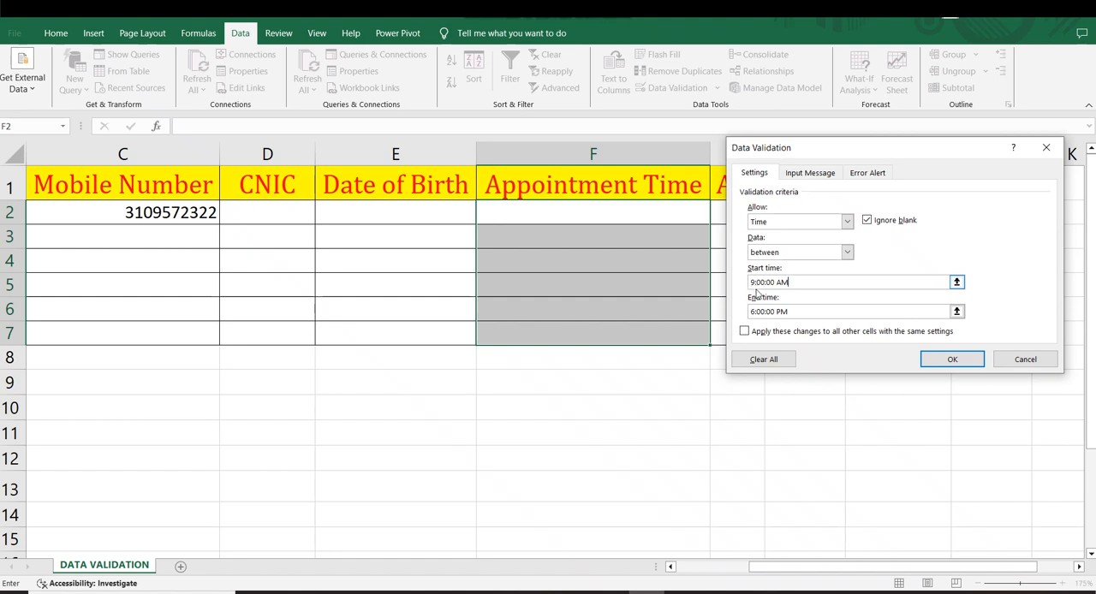
left_click(787, 312)
left_click_drag(800, 313, 756, 317)
left_click(816, 314)
left_click_drag(809, 316, 729, 314)
left_click(779, 284)
left_click(799, 308)
Step: Clear the Appointment Time rule's old alert title and message, set the title to "Error" and apply the rule
left_click(865, 174)
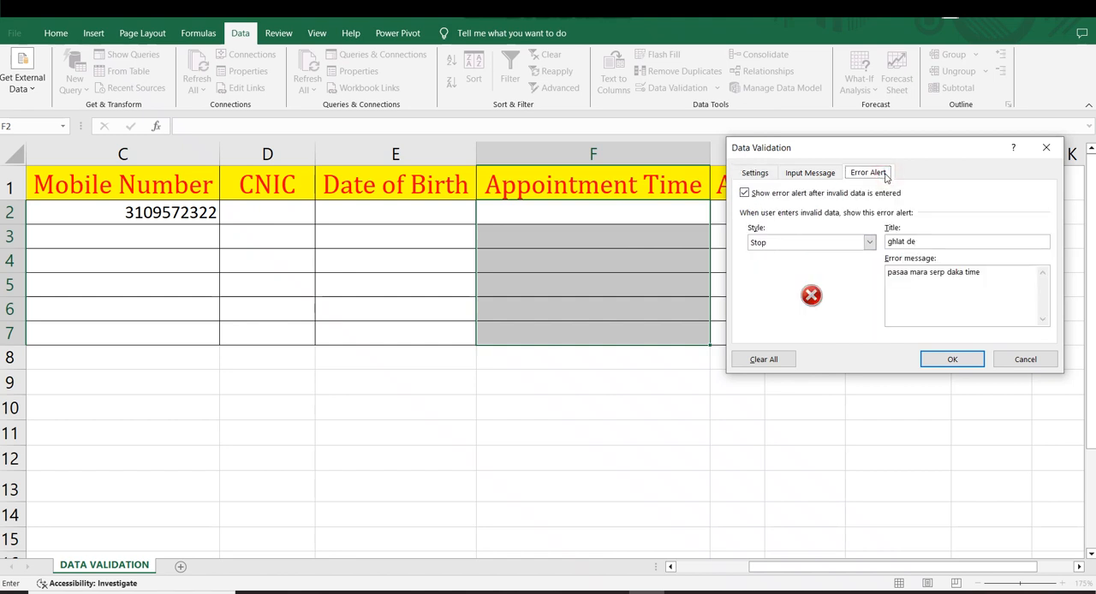
left_click_drag(988, 286, 842, 236)
key("BackSpace")
key("BackSpace")
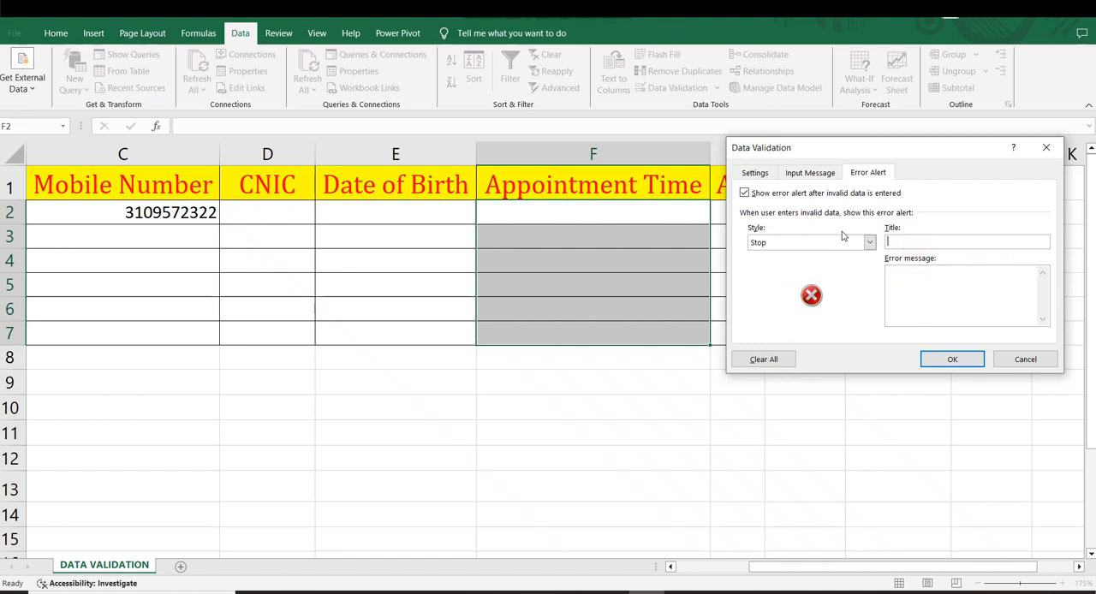
type("Error")
left_click(918, 300)
left_click(953, 359)
left_click(805, 358)
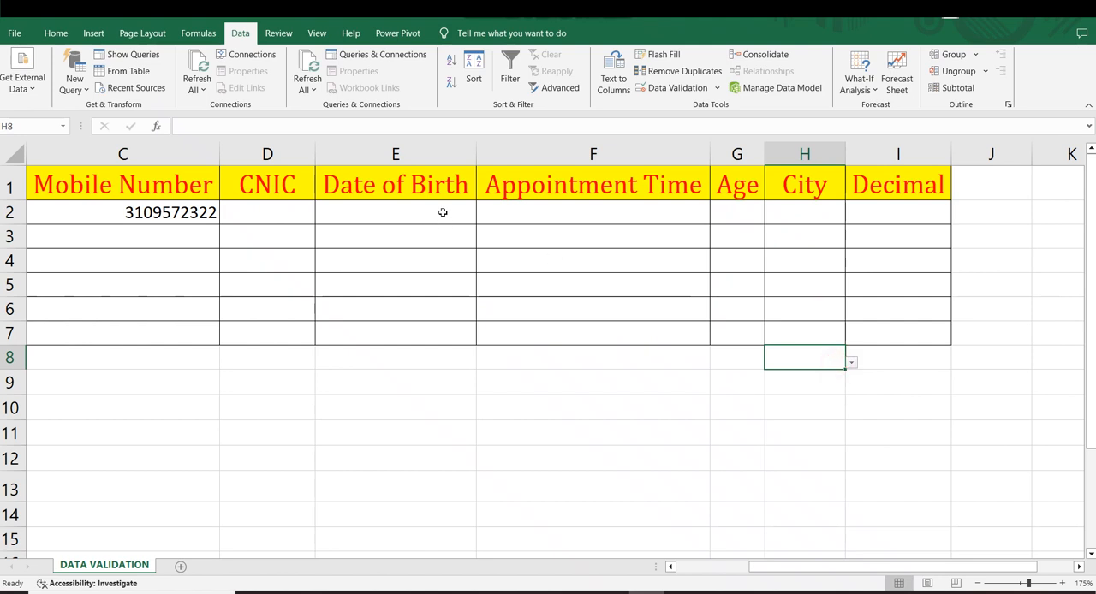
left_click_drag(630, 210, 633, 301)
left_click(666, 398)
left_click_drag(644, 197, 654, 288)
left_click_drag(742, 372, 742, 365)
left_click_drag(743, 185, 751, 357)
left_click(737, 354)
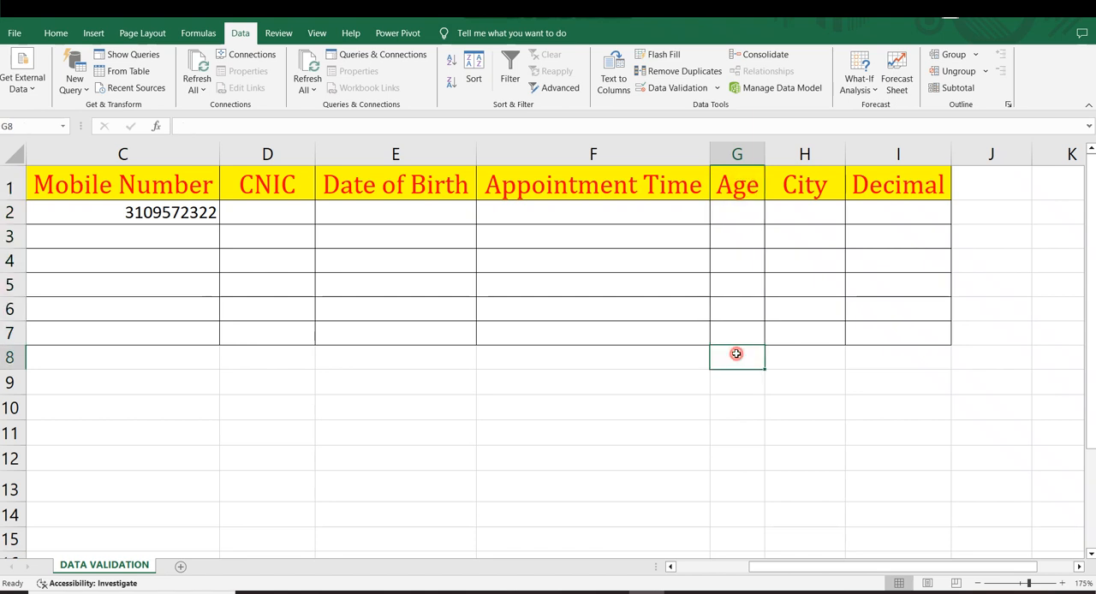
left_click(739, 406)
left_click(738, 230)
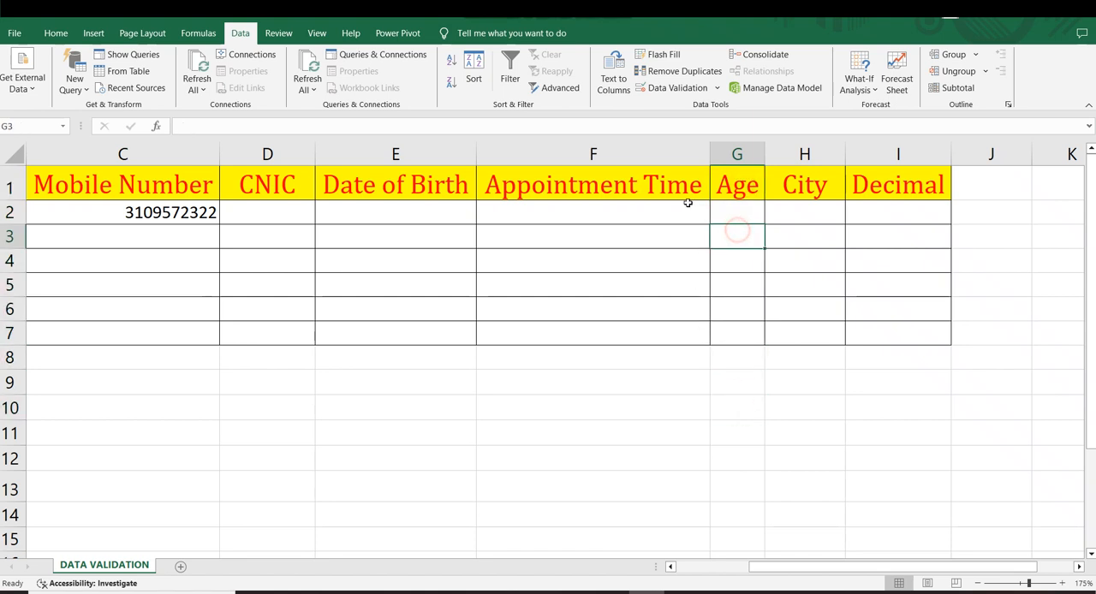
left_click(734, 518)
left_click(810, 427)
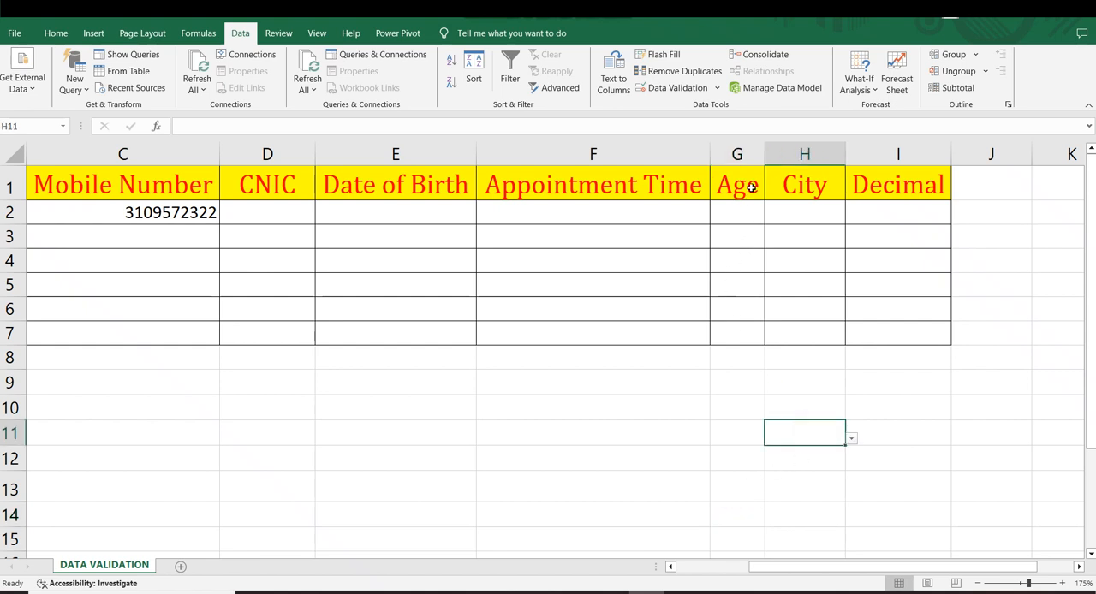
left_click(752, 400, "shift")
Step: Open the validation criteria for the Age column, cells G1:G7
left_click_drag(726, 190, 742, 326)
left_click(664, 88)
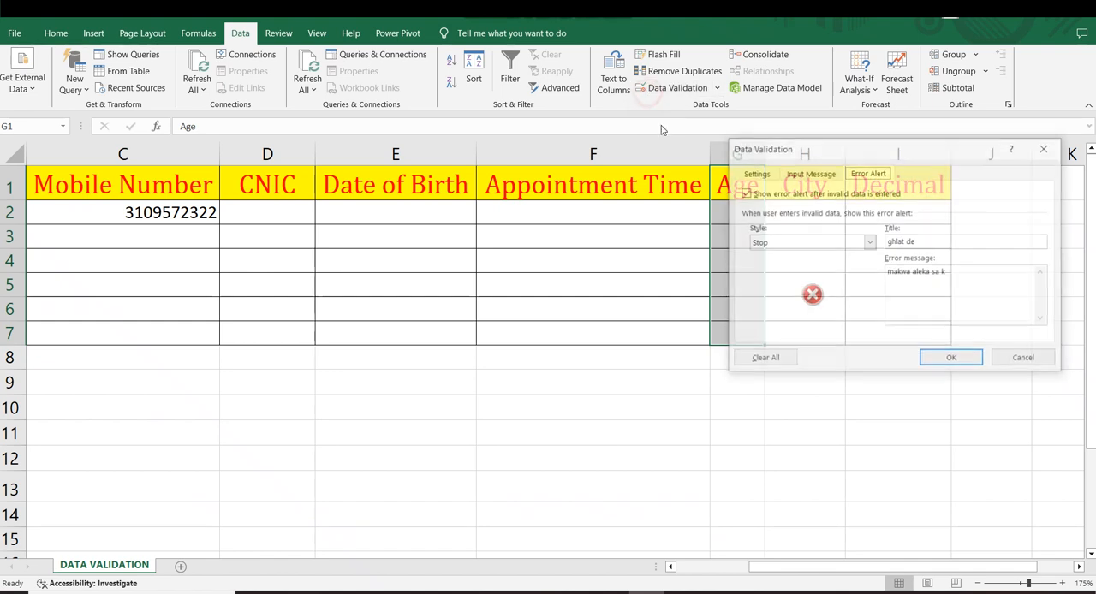
left_click(752, 174)
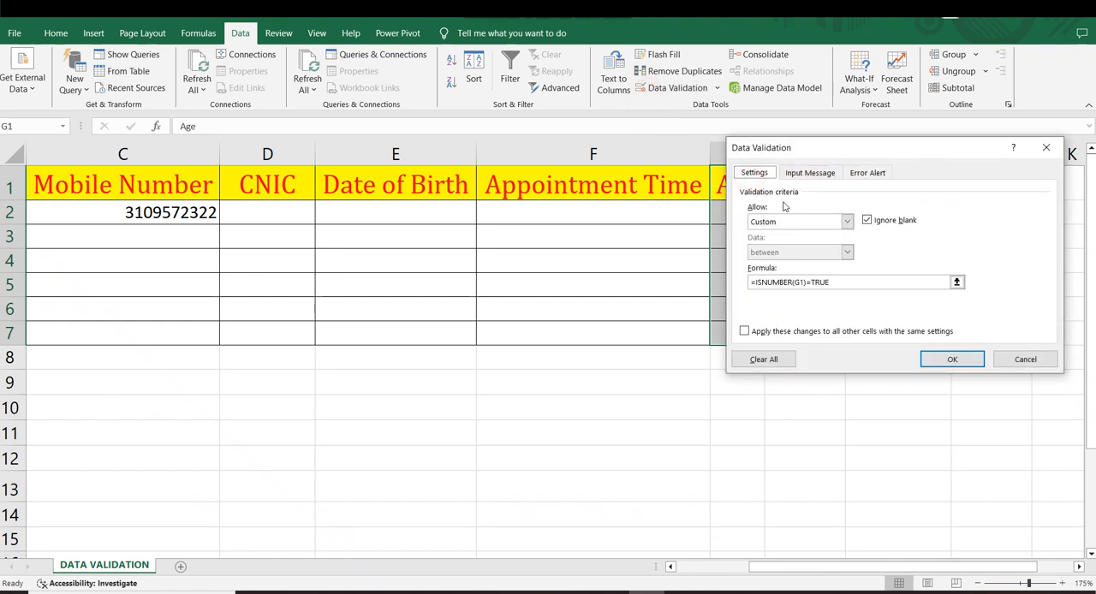
Step: Try to replace the Age rule's custom formula with =ISNUMBER(G')=TRUE and continue to its error alert
left_click(830, 283)
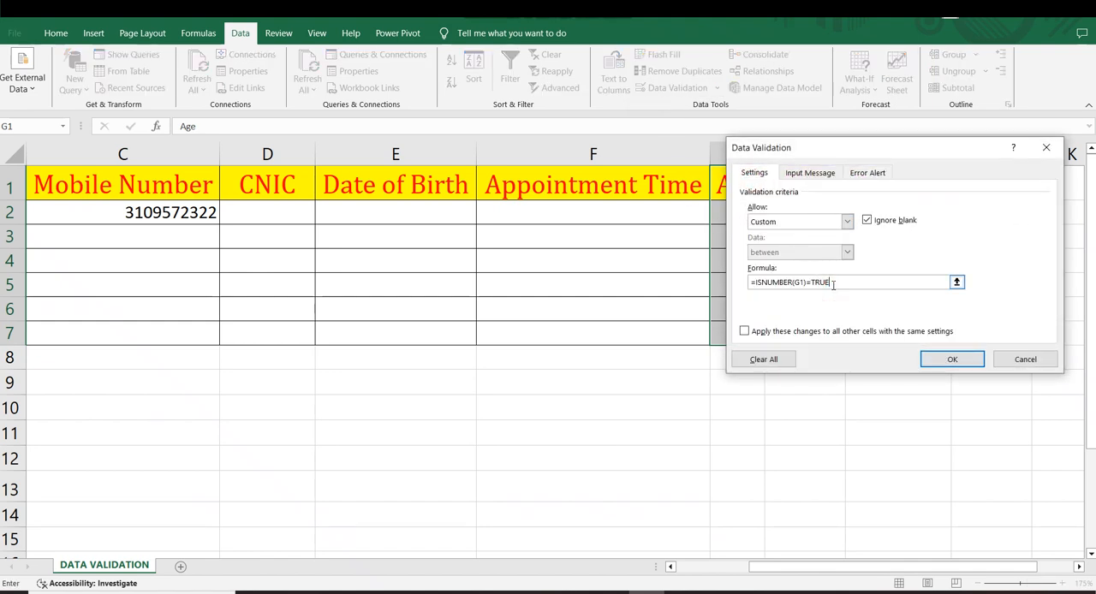
left_click_drag(833, 284, 716, 283)
key("BackSpace")
type("=ISNUMBGER")
left_click_drag(827, 157, 945, 173)
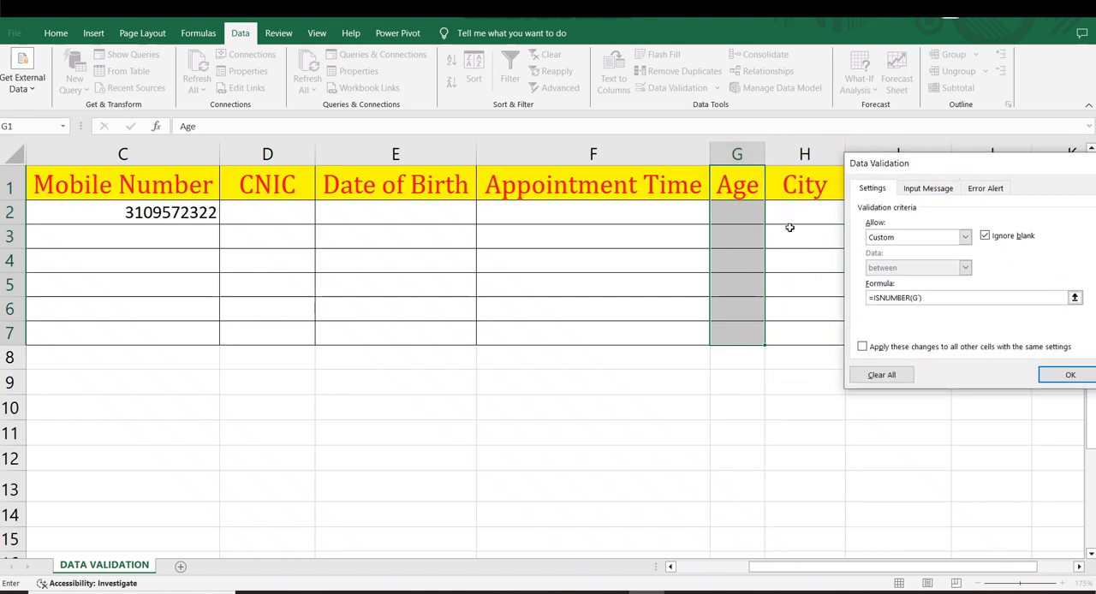
type("=TRUE")
left_click(975, 190)
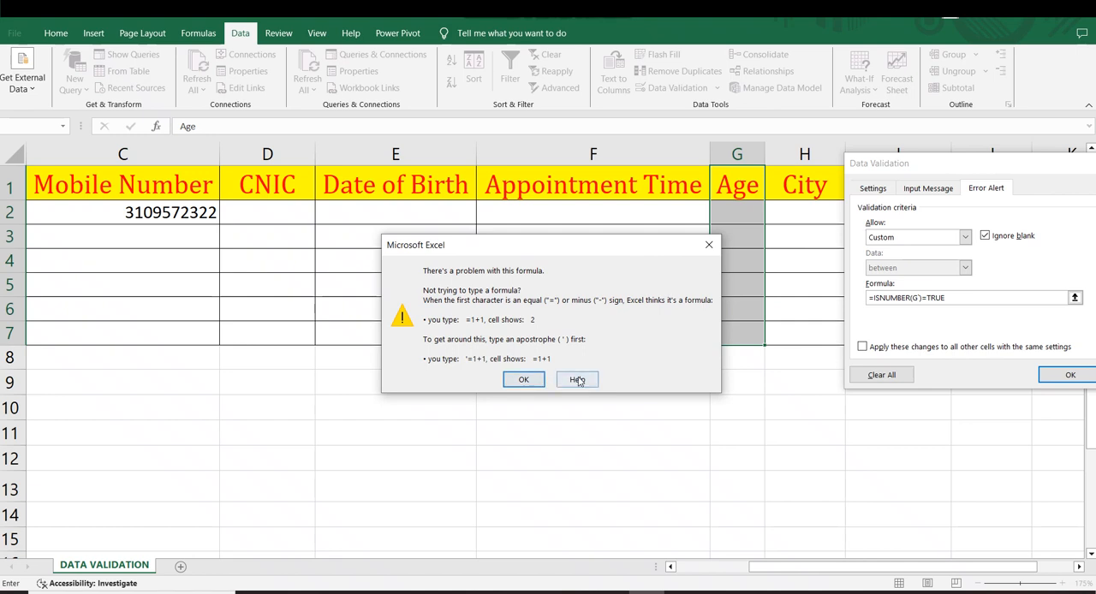
left_click(710, 249)
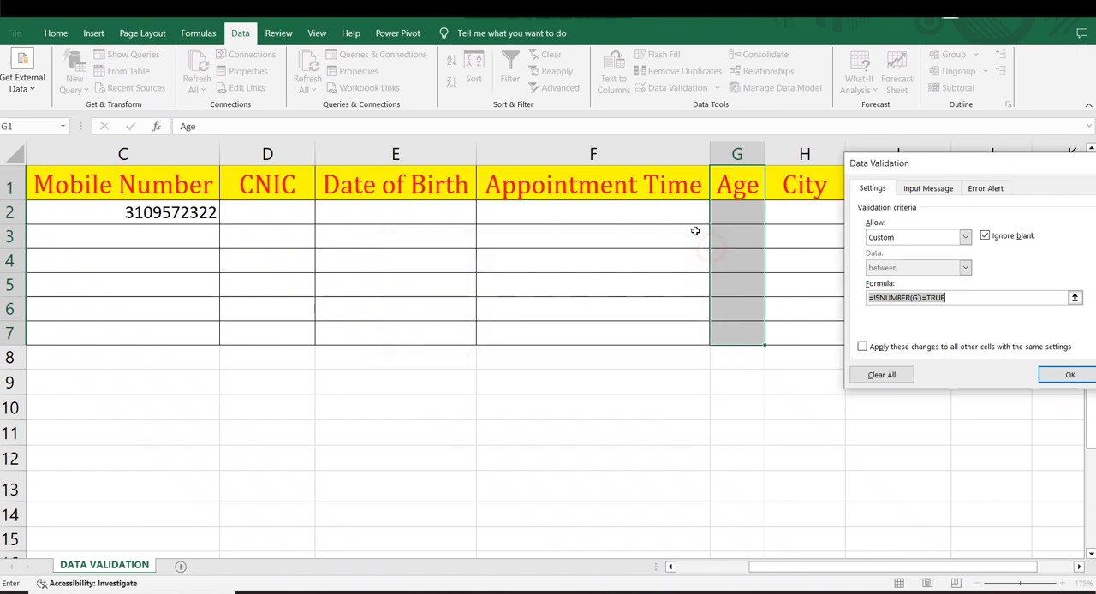
Step: Try to correct the formula by adding the row number, giving =ISNUMBER(G1')=TRUE
left_click(896, 299)
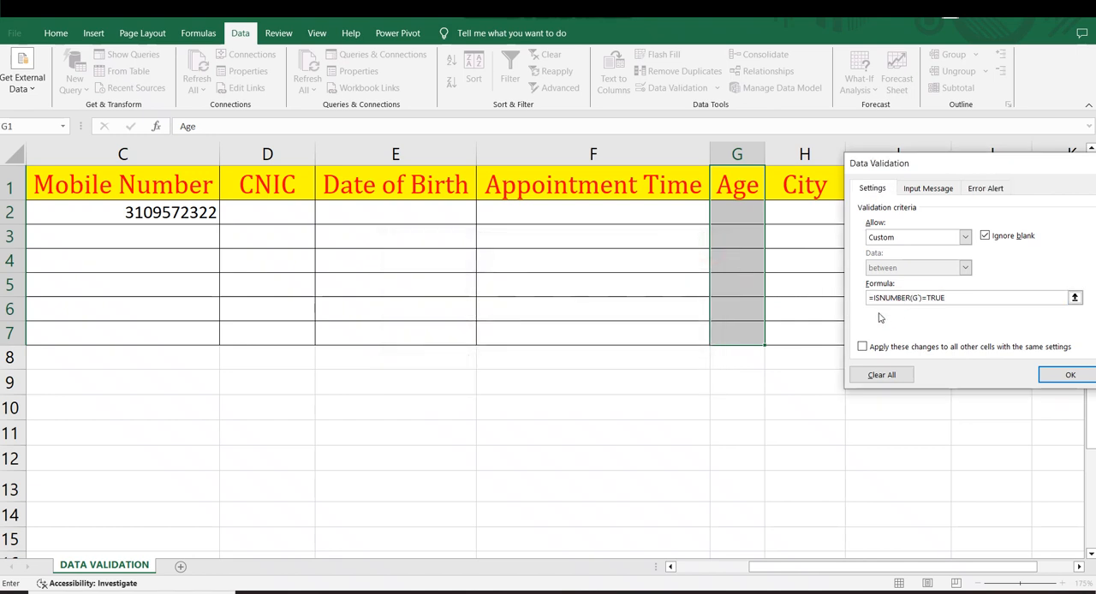
left_click(916, 299)
type("1")
left_click(982, 190)
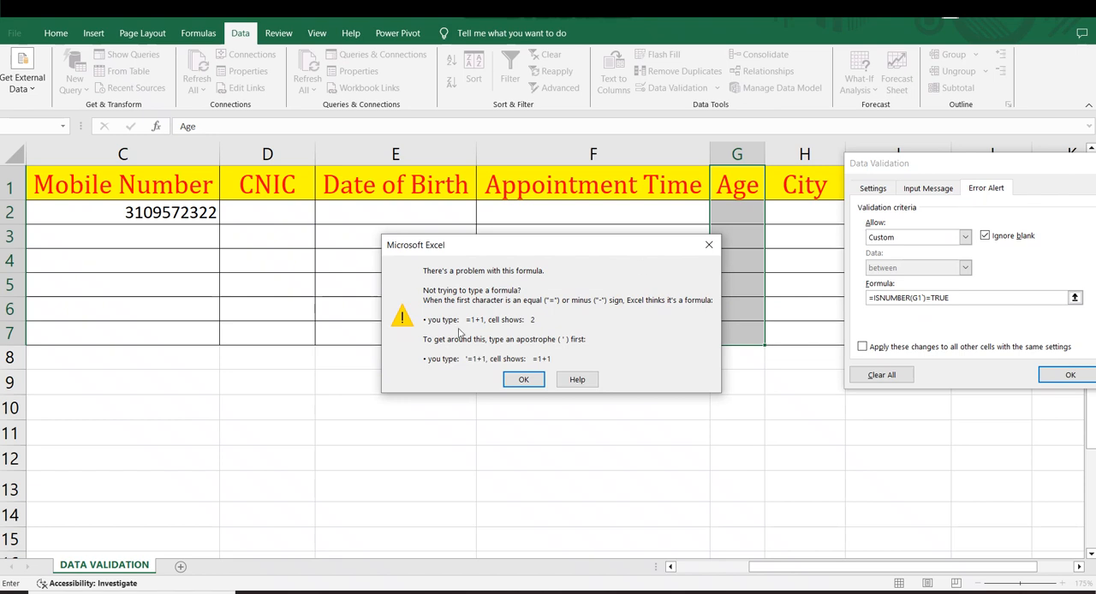
left_click(708, 245)
Step: Replace the faulty custom formula of the Age rule with =ISNUMBER(G1)=TRUE
left_click(968, 298)
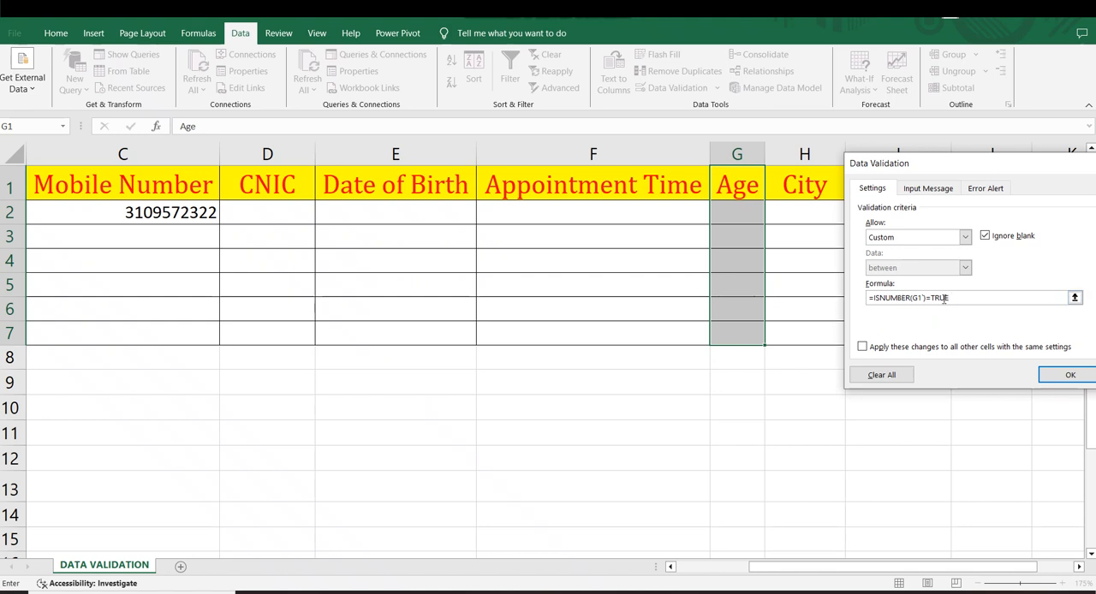
left_click_drag(959, 298, 757, 289)
key("BackSpace")
type("=T")
Step: Set the Age rule's error alert title to "ERROR"
left_click(976, 189)
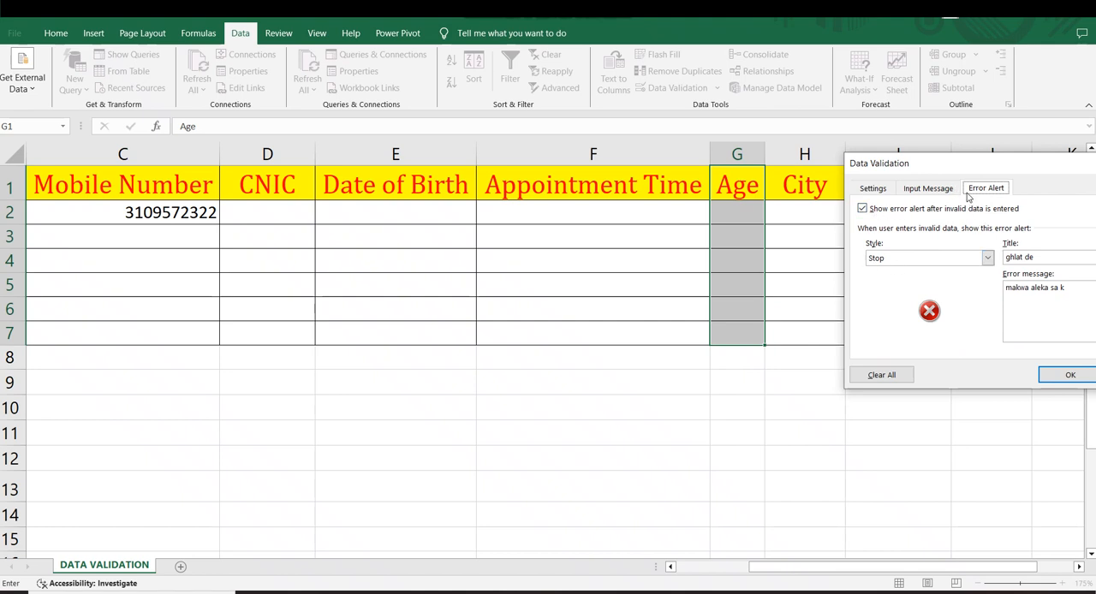
left_click_drag(1041, 256, 966, 250)
key("BackSpace")
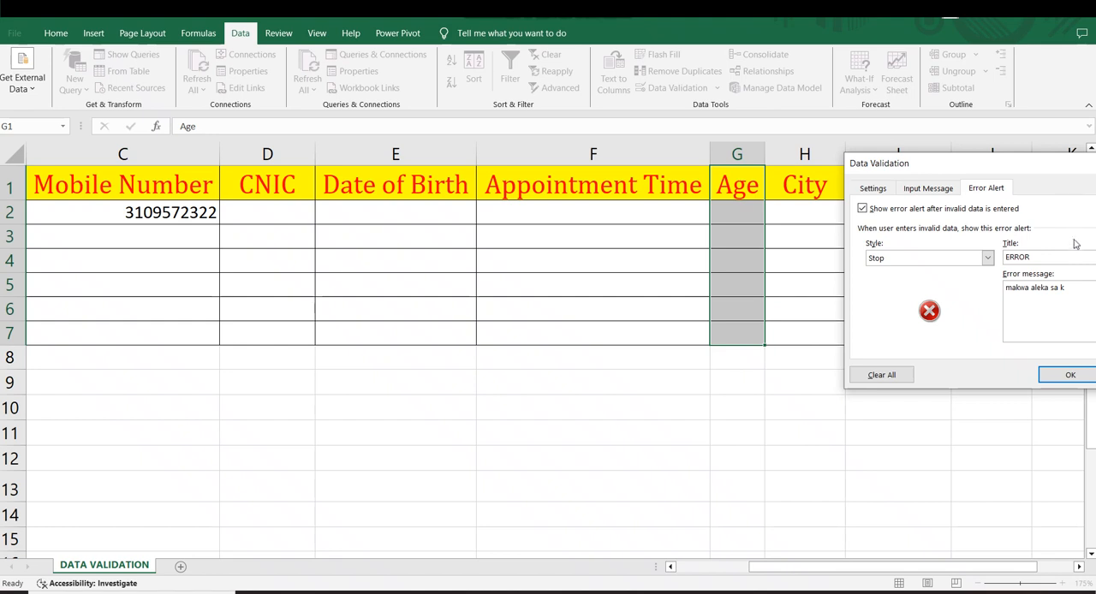
Step: Replace the Age rule's error message with "Please Enter Your Name in Numbers / Digits" and apply the rule
left_click_drag(1067, 288, 998, 289)
key("BackSpace")
type("Please Ebnt")
type("er Your")
type(" NAmne")
left_click_drag(1022, 174, 961, 163)
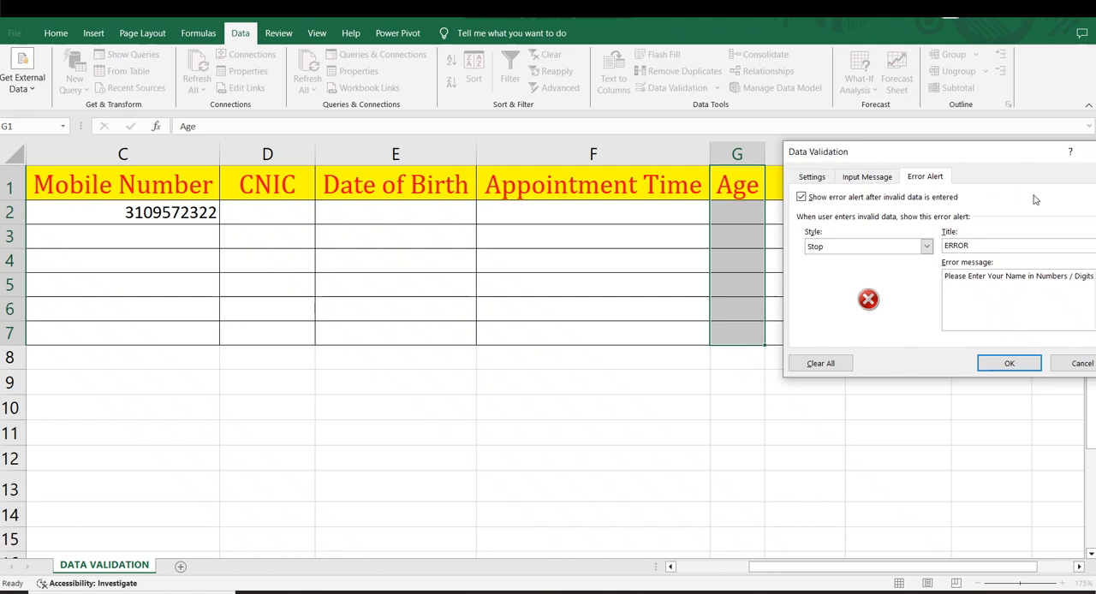
left_click(1001, 365)
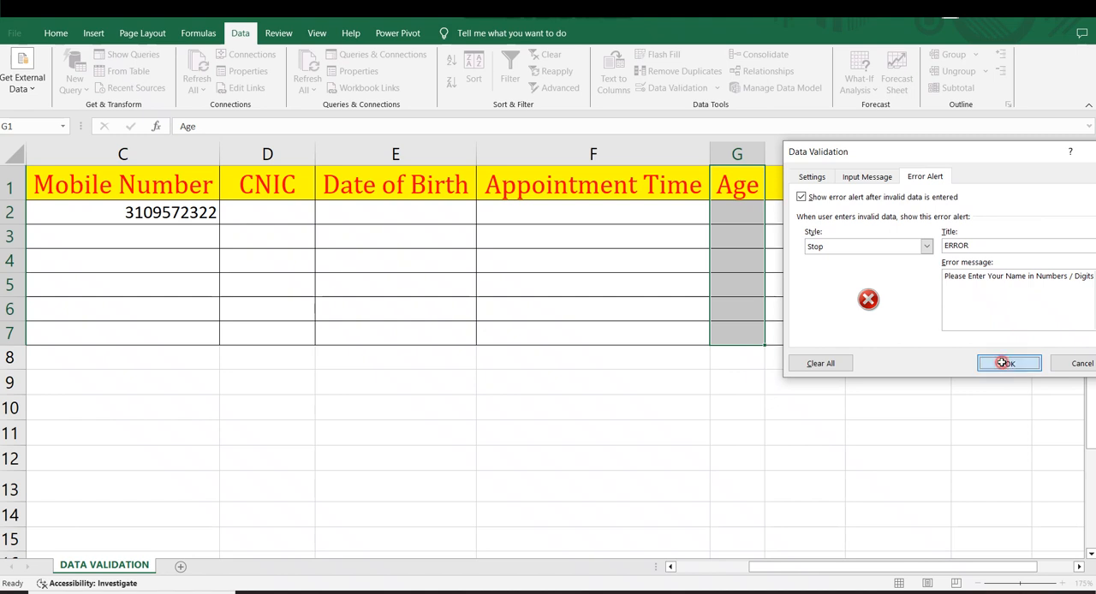
Step: Test the Age rule by entering the text "fg" in G3, and dismiss the resulting alert
left_click(814, 400)
left_click(738, 234)
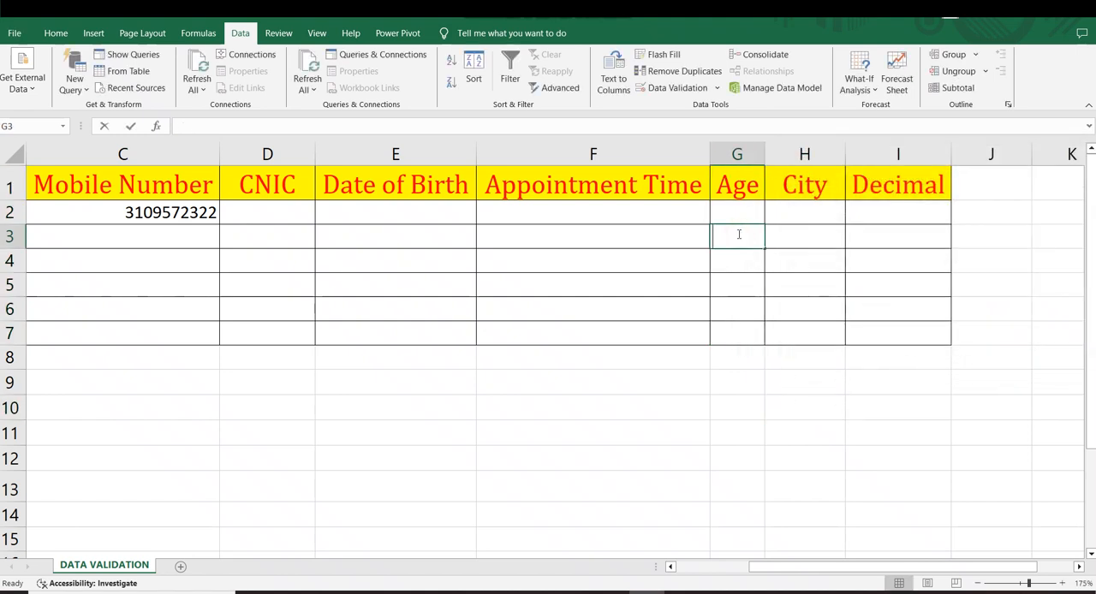
type("fg")
key("Return")
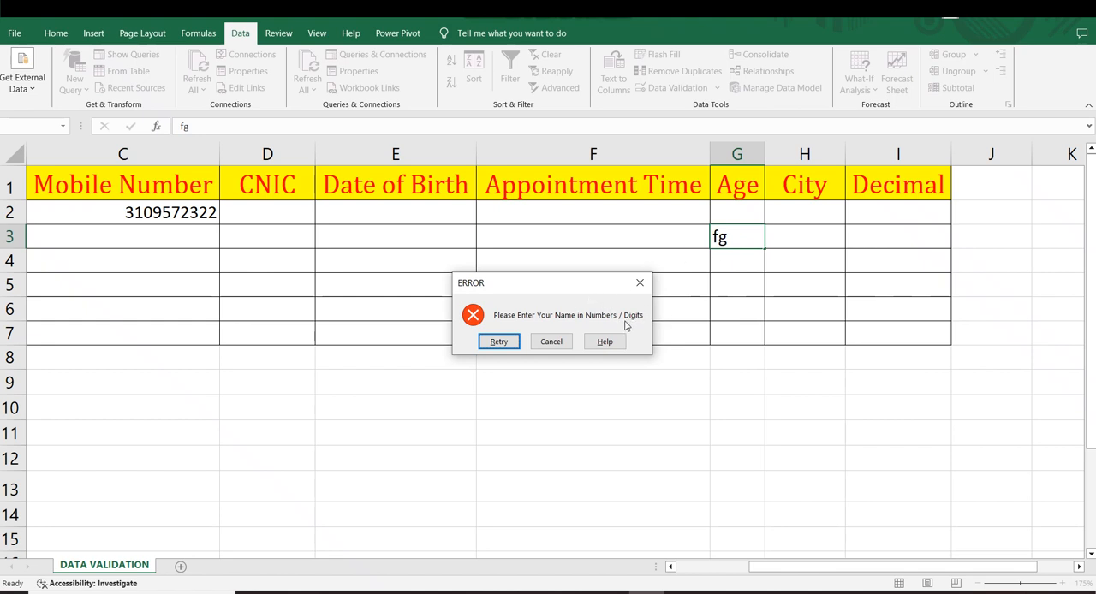
left_click_drag(519, 290, 555, 287)
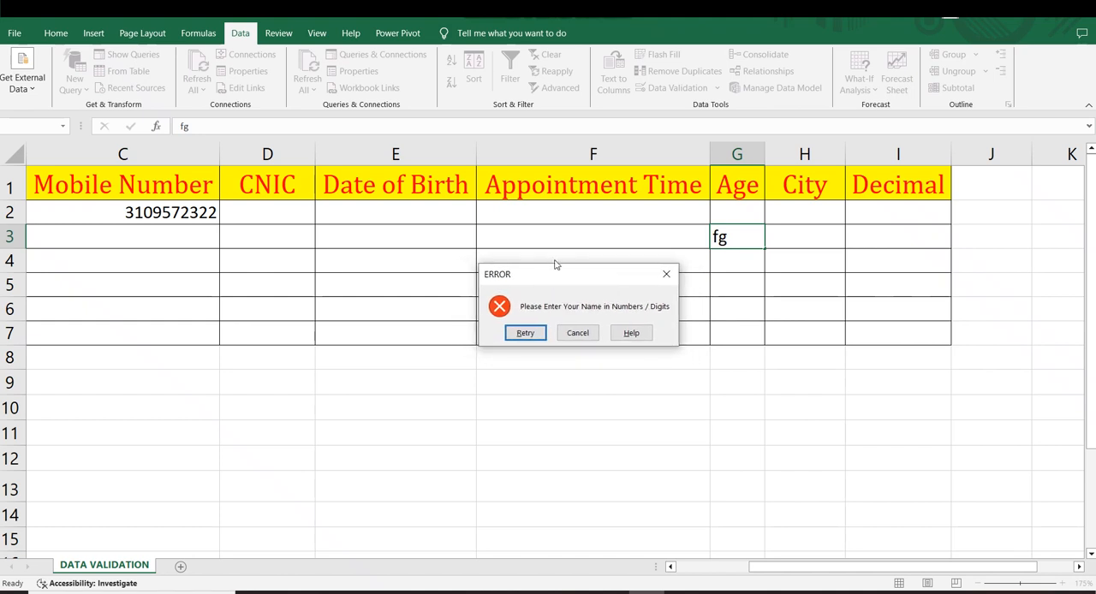
left_click(667, 274)
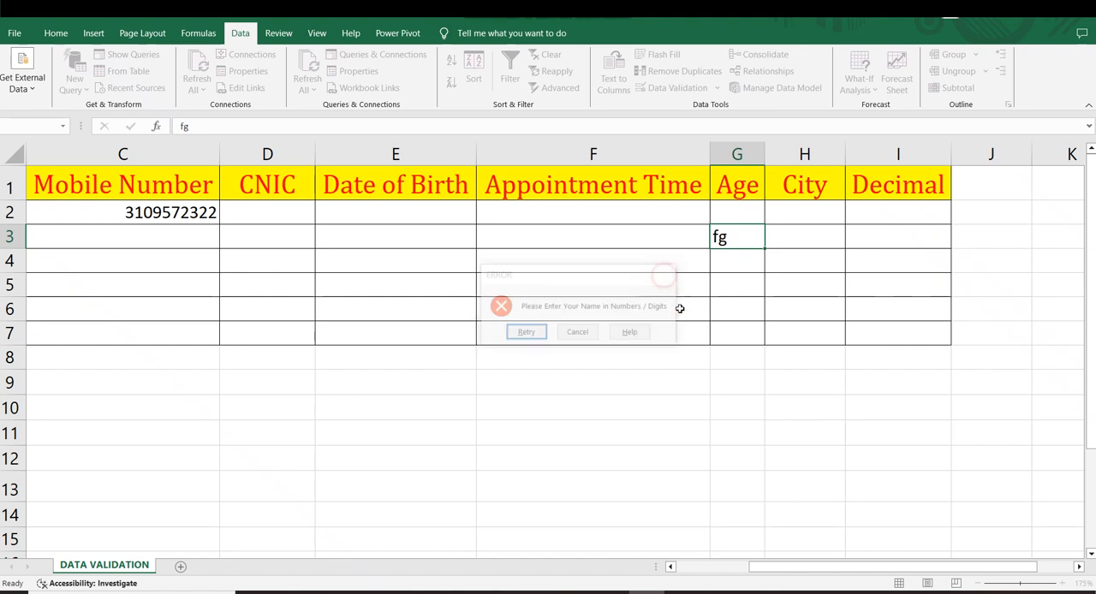
Step: Enter 34 in the Age cells G3 and G5
type("3")
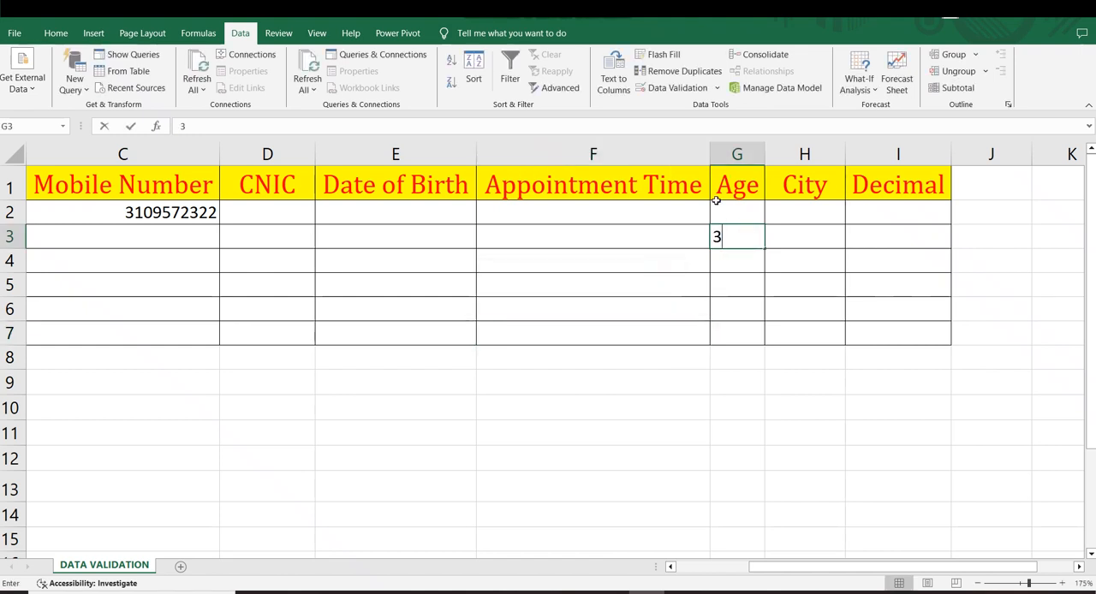
type("4")
key("Return")
left_click(722, 276)
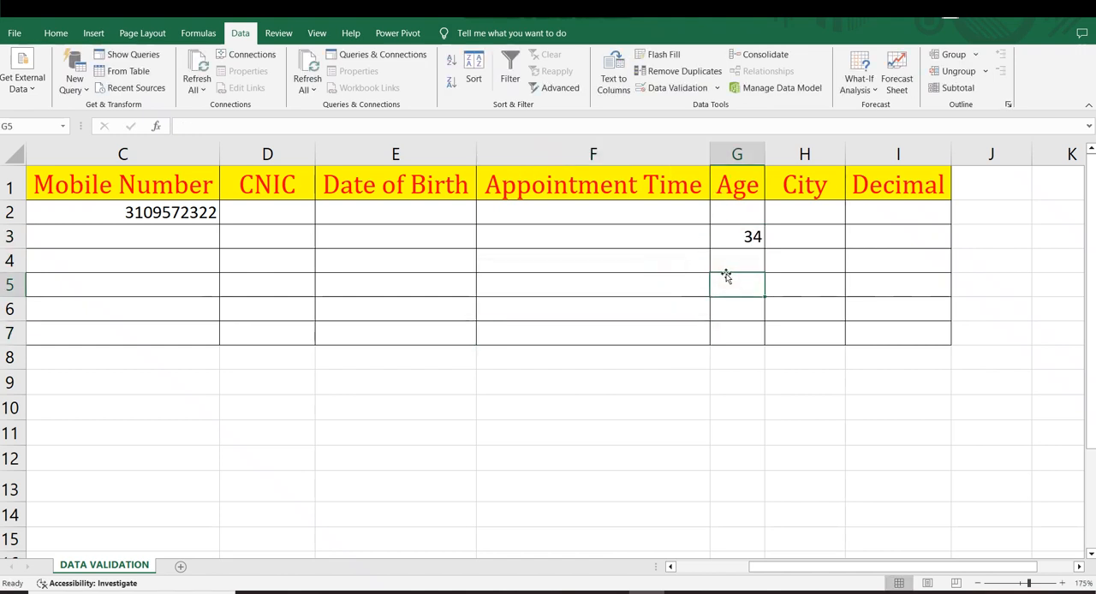
type("34")
key("Return")
Step: Test the Age rule again with the text "ddf" in G6, and cancel the entry
type("ddf")
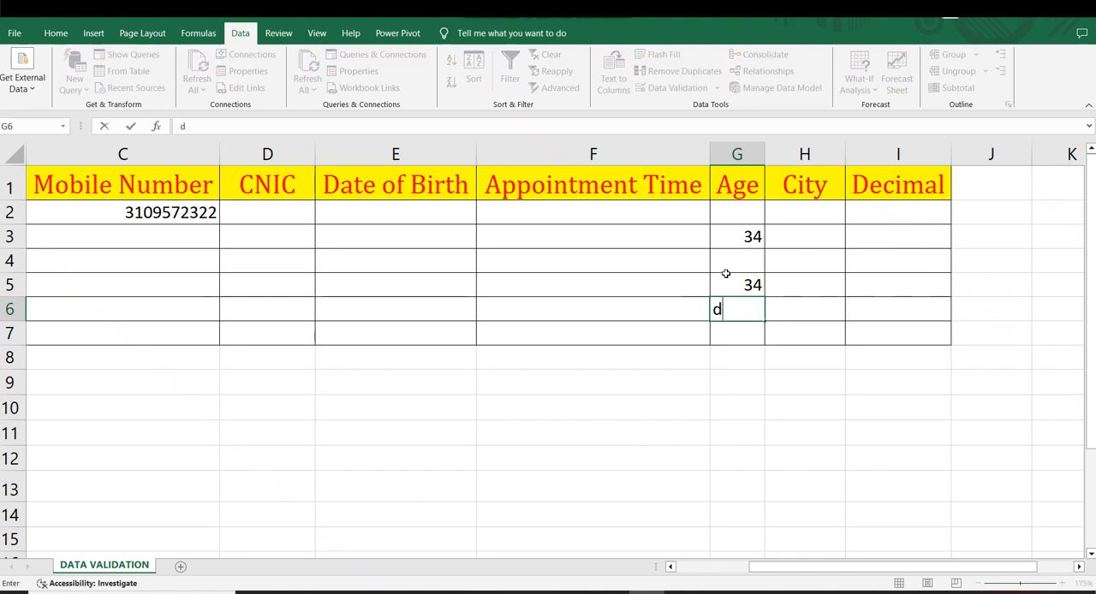
key("Return")
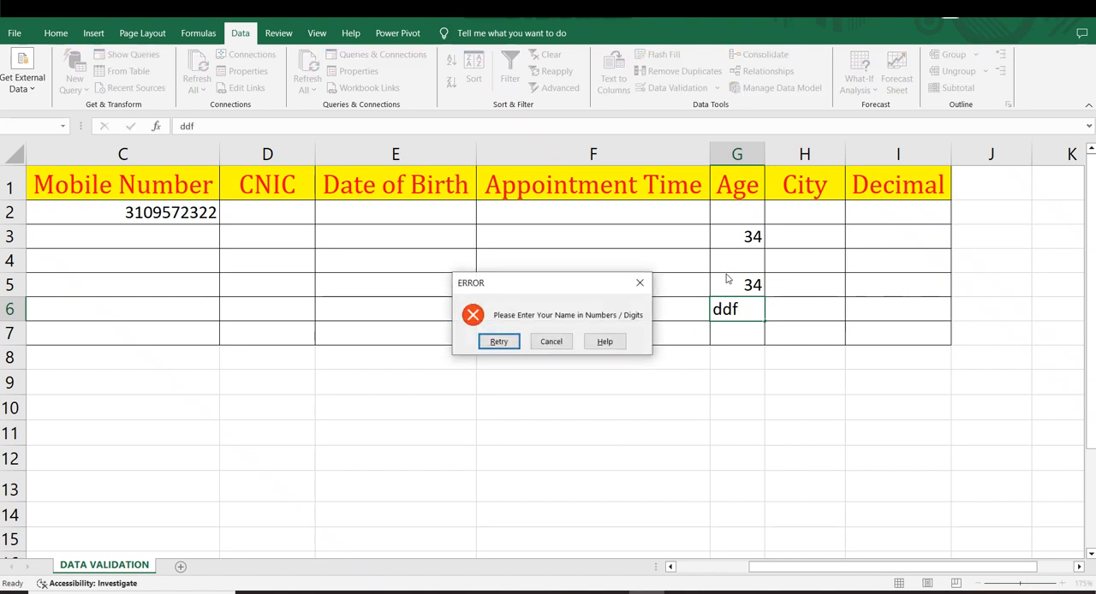
left_click(558, 342)
left_click_drag(738, 202, 748, 357)
left_click(756, 382)
Step: Open the validation rule of City range H1:H7, clear its source and choose List as the allowed type
left_click_drag(808, 206, 808, 297)
left_click(805, 382)
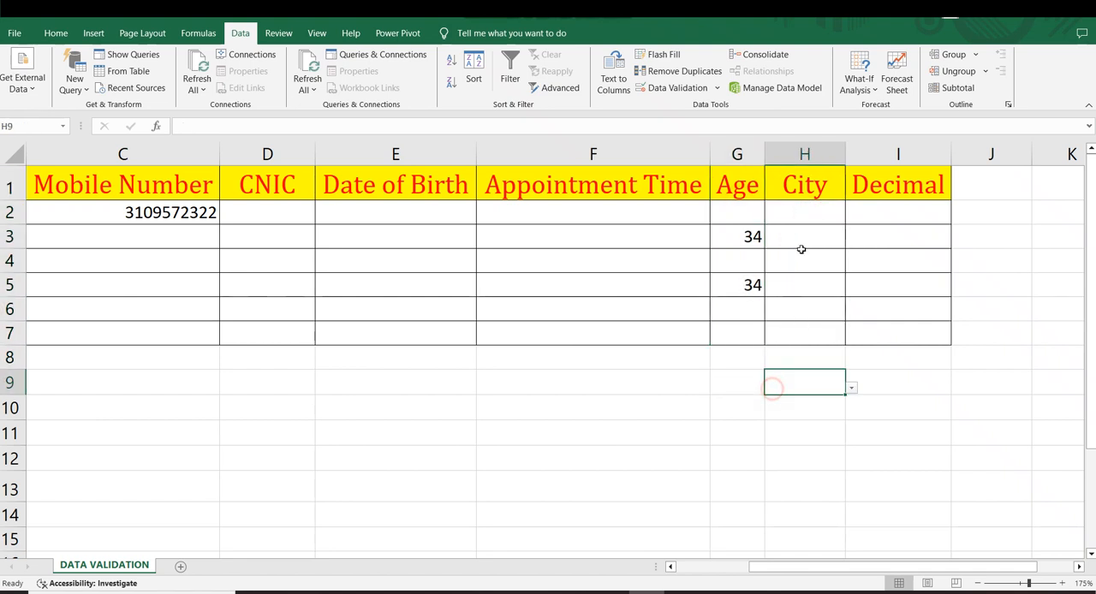
left_click_drag(800, 193, 805, 339)
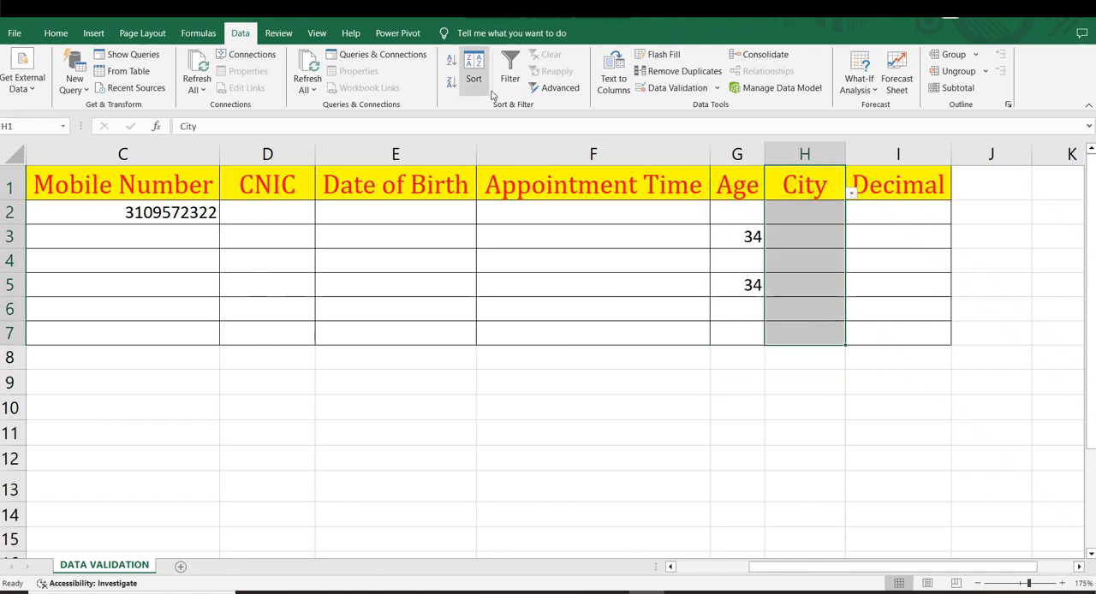
left_click(651, 88)
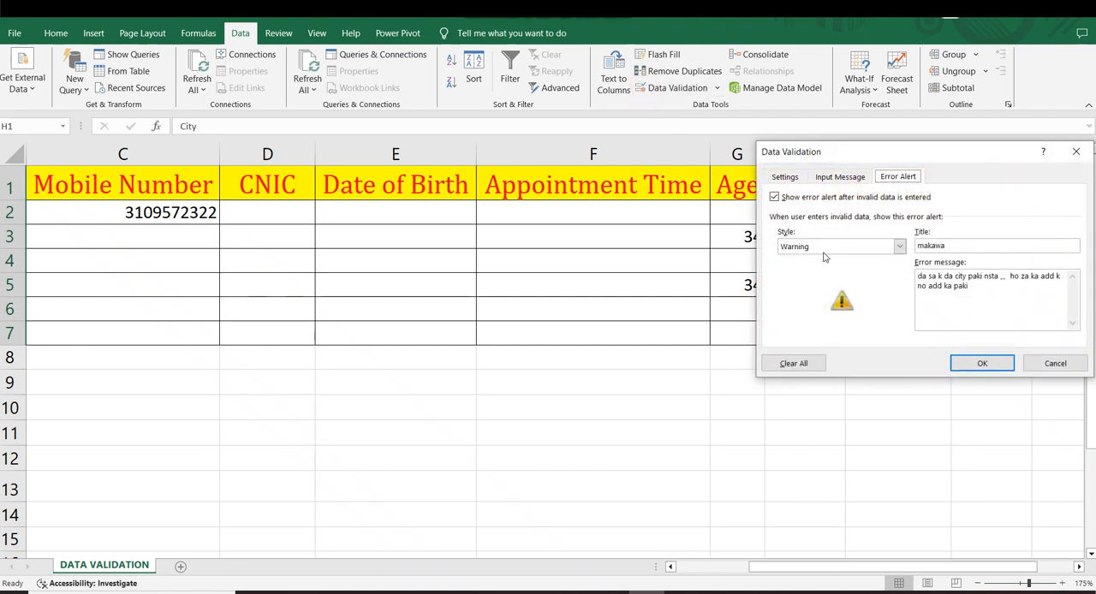
left_click(786, 178)
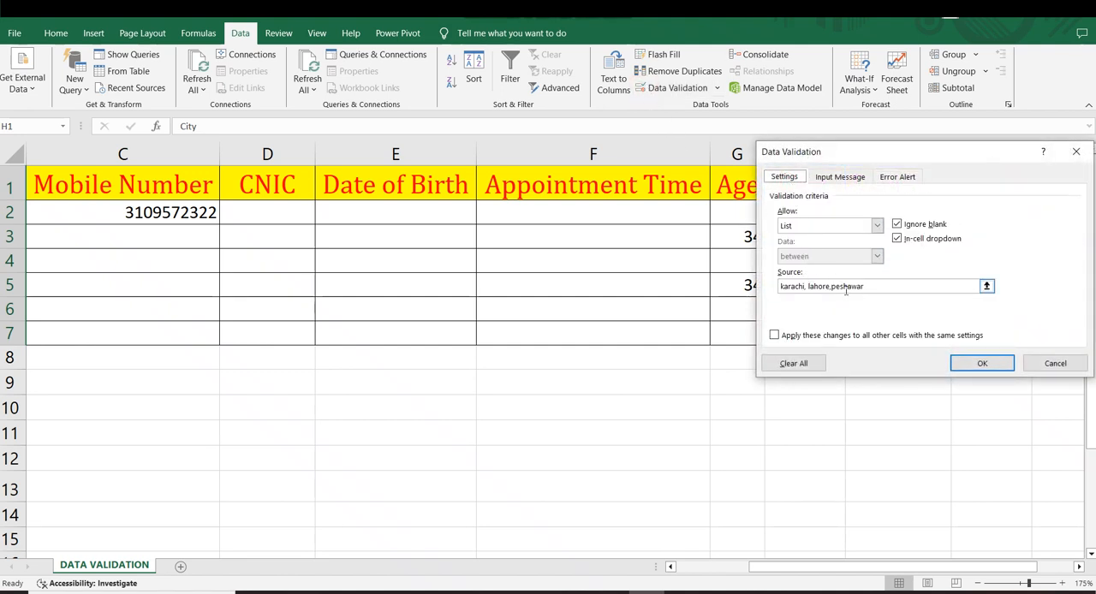
left_click_drag(867, 288, 714, 283)
key("BackSpace")
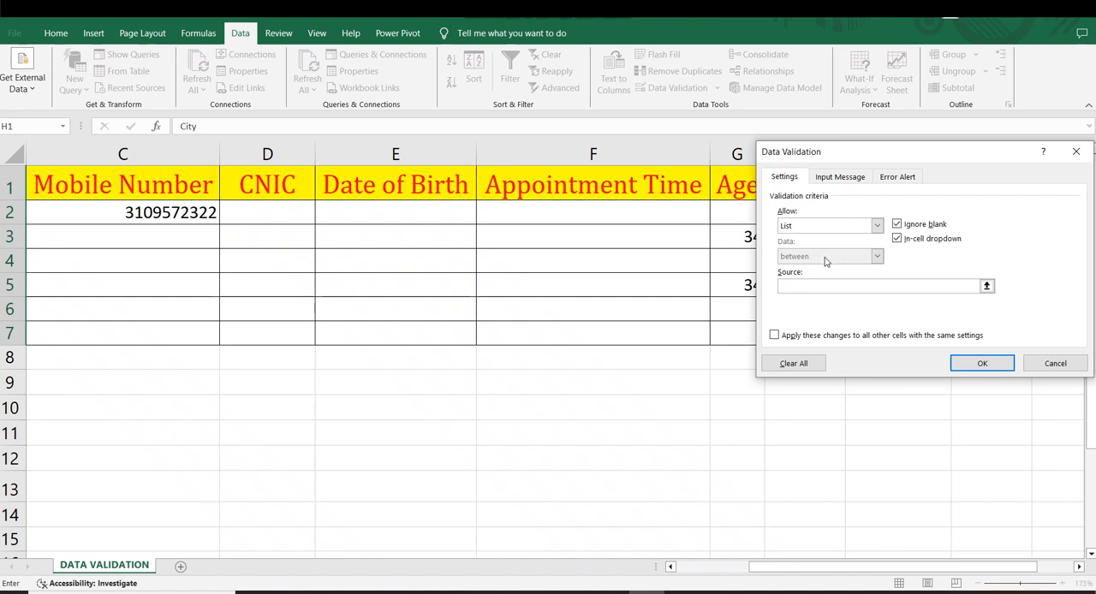
left_click(834, 225)
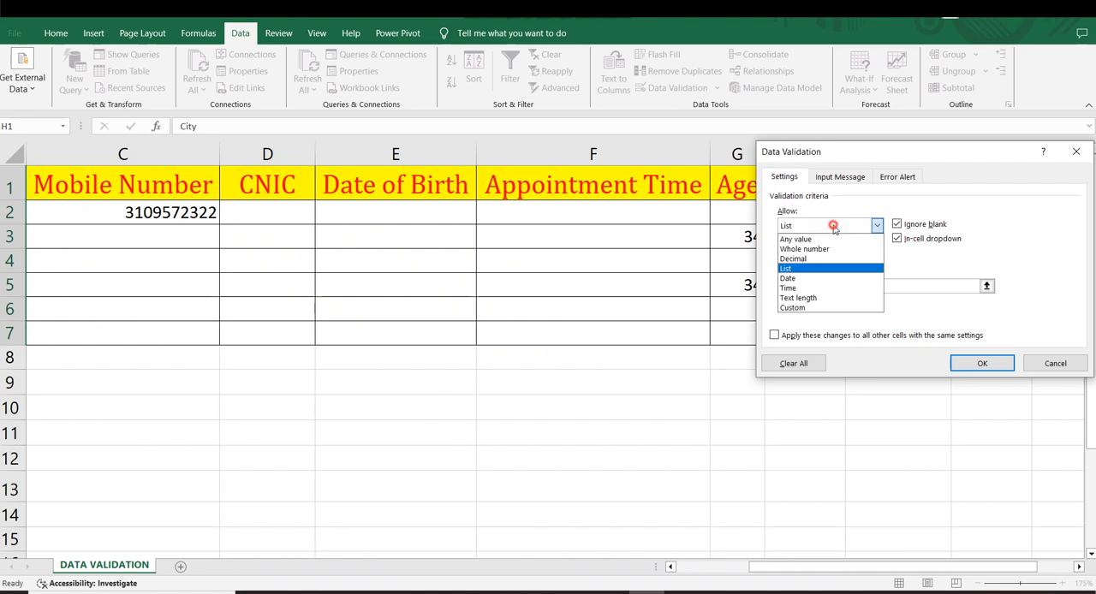
left_click(787, 268)
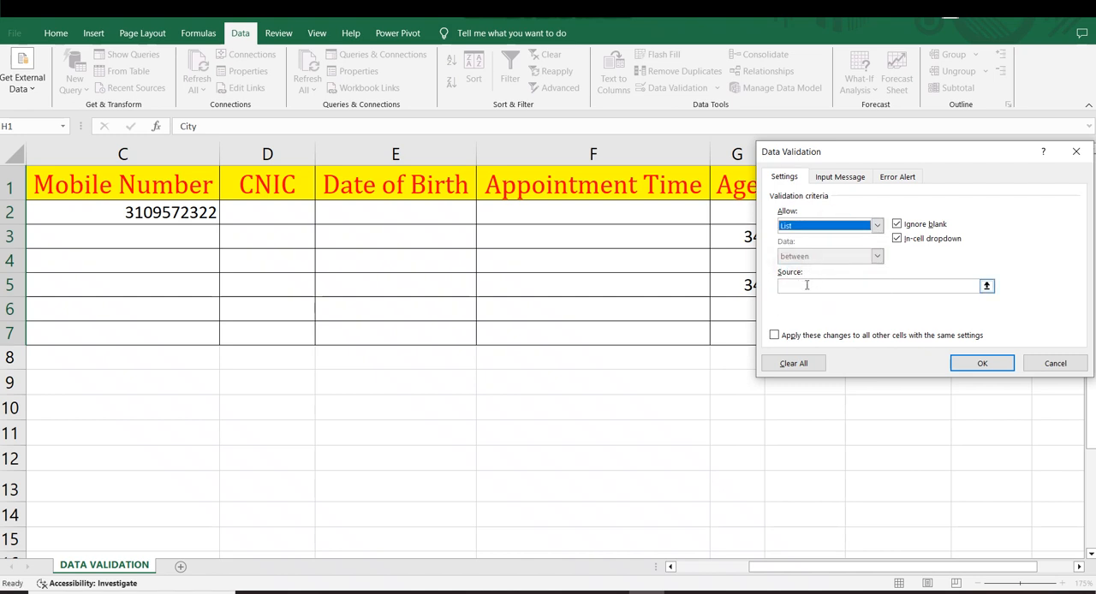
Step: Enter KARACHI , LAHORE , PESHAWAR , ISLAMABAD as the source of the City list
left_click(807, 285)
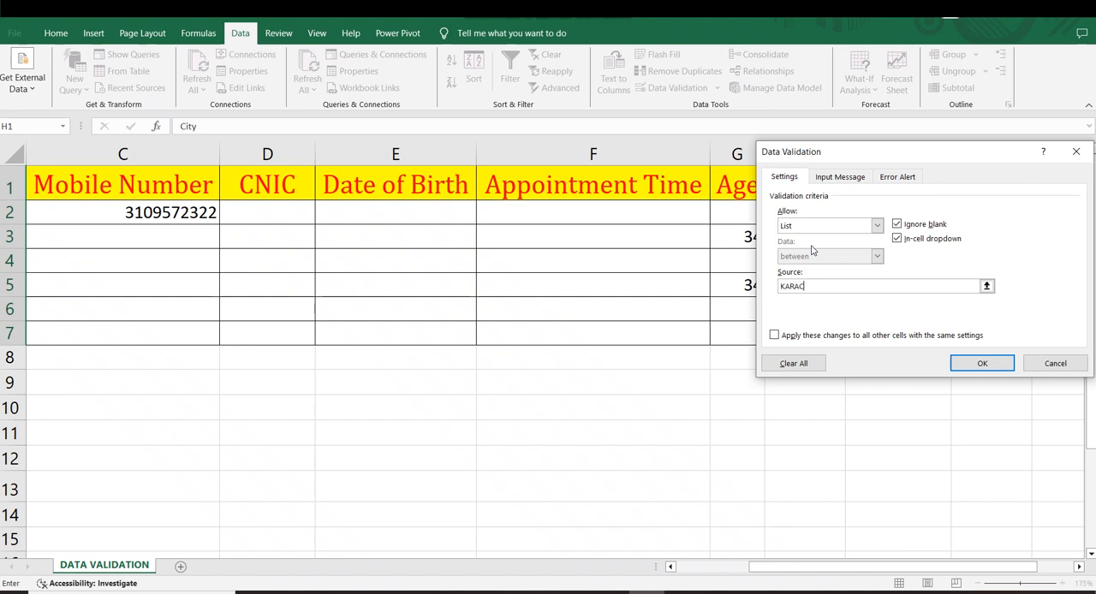
type("KARACHI")
key("shift+space")
type("<")
key("shift+space")
key("BackSpace")
key("BackSpace")
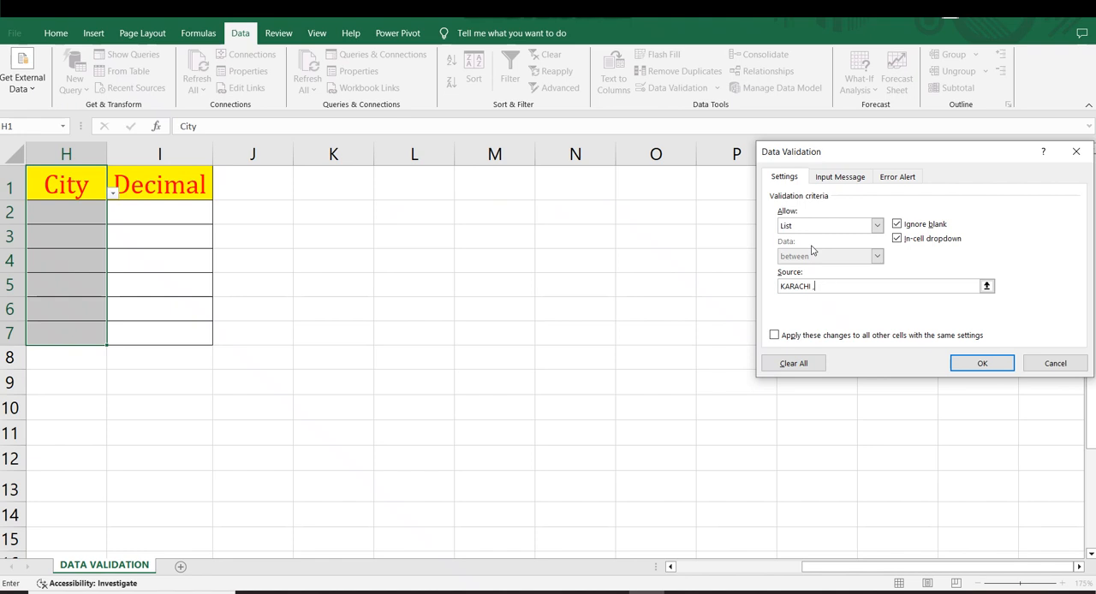
left_click_drag(842, 572, 713, 567)
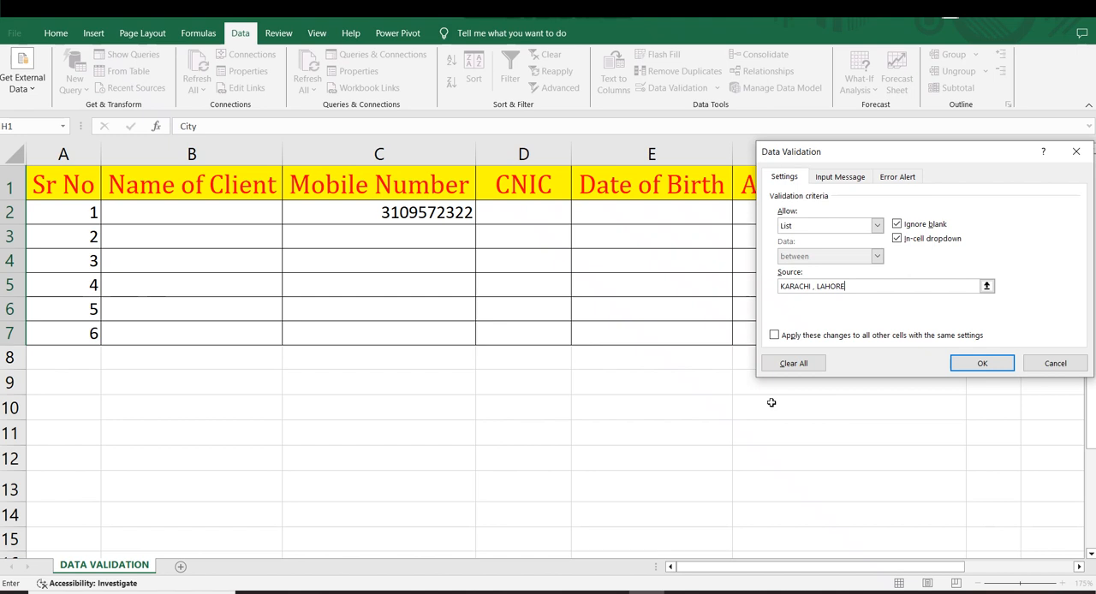
type("PESHAWAR , ISLAM")
left_click(869, 288)
type("AWAR")
left_click(900, 289)
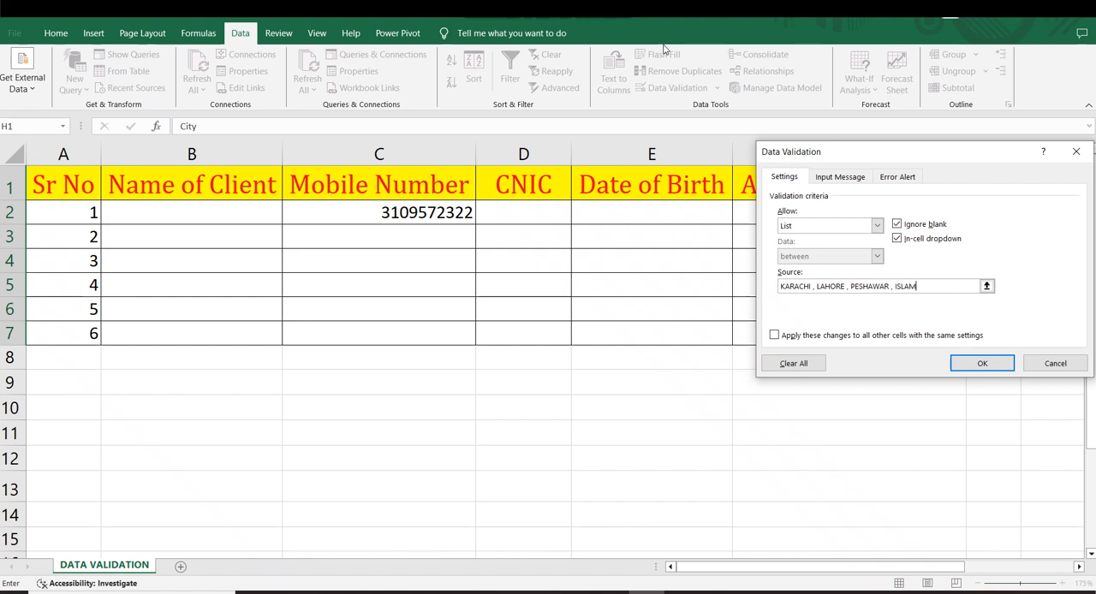
left_click(896, 385)
key("BackSpace")
key("BackSpace")
Step: Replace the title of the City rule's error alert with "ERROR"
left_click(898, 177)
left_click(963, 248)
double_click(950, 244)
key("BackSpace")
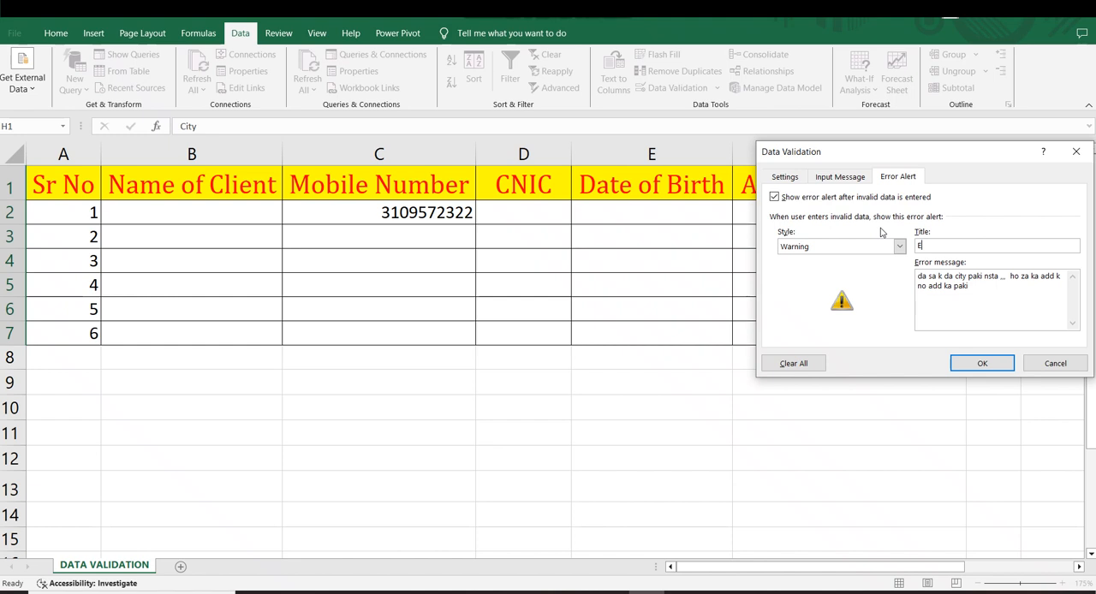
type("ERROR")
Step: Replace the City rule's error message with "Only Select City in the list" and apply the rule
left_click_drag(974, 290, 877, 259)
key("BackSpace")
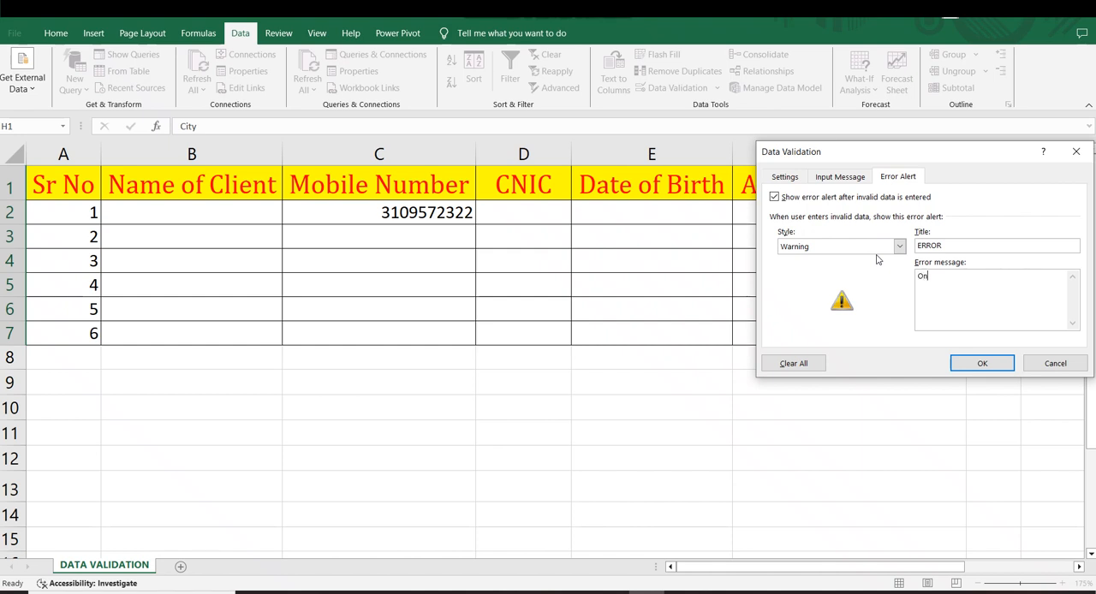
type("Only Select City in the list")
left_click(981, 363)
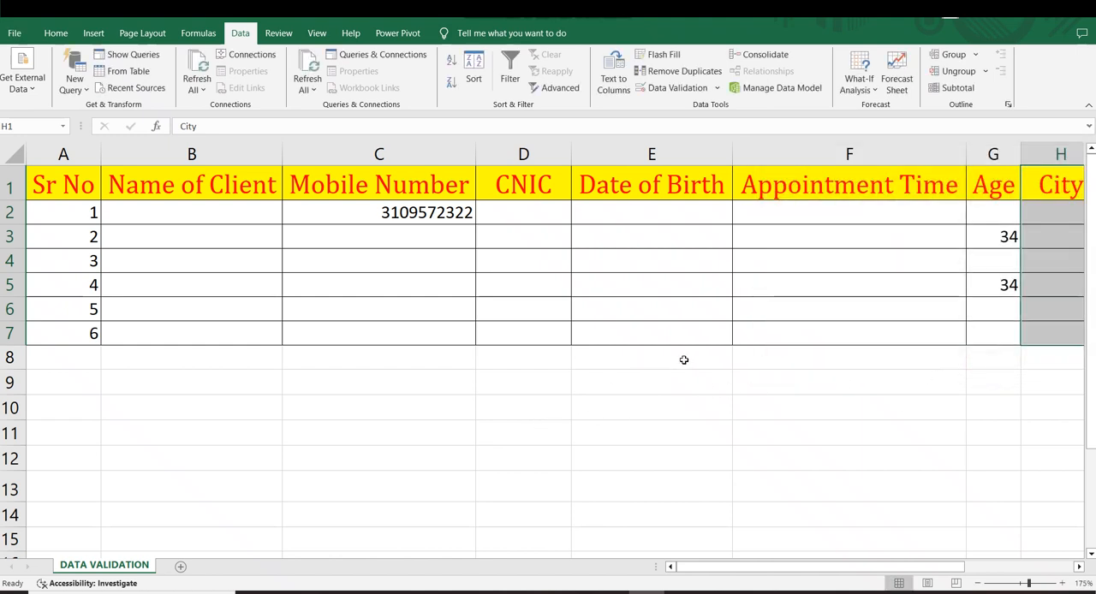
Step: Choose LAHORE for City cell H2 and ISLAMABAD for H4 from the in-cell list
left_click(856, 382)
left_click_drag(783, 570, 875, 569)
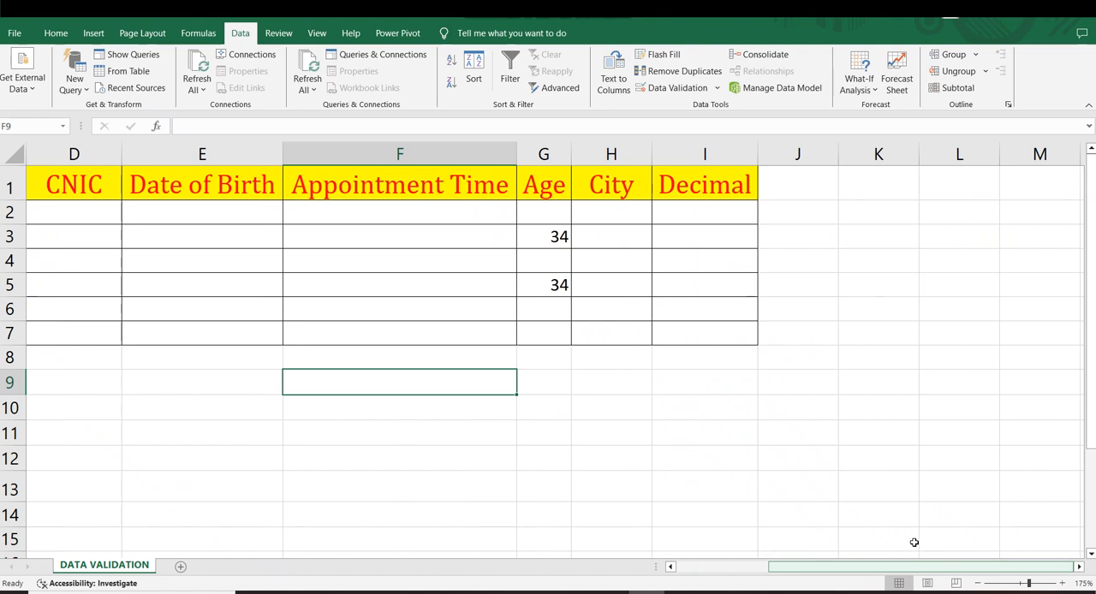
left_click(613, 212)
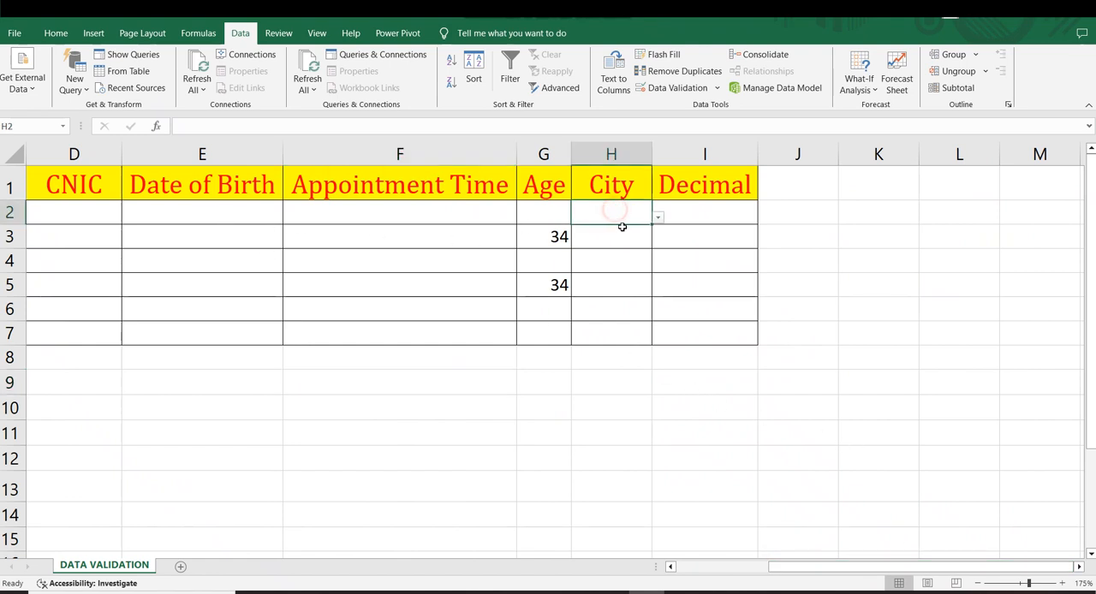
left_click(658, 218)
left_click(584, 252)
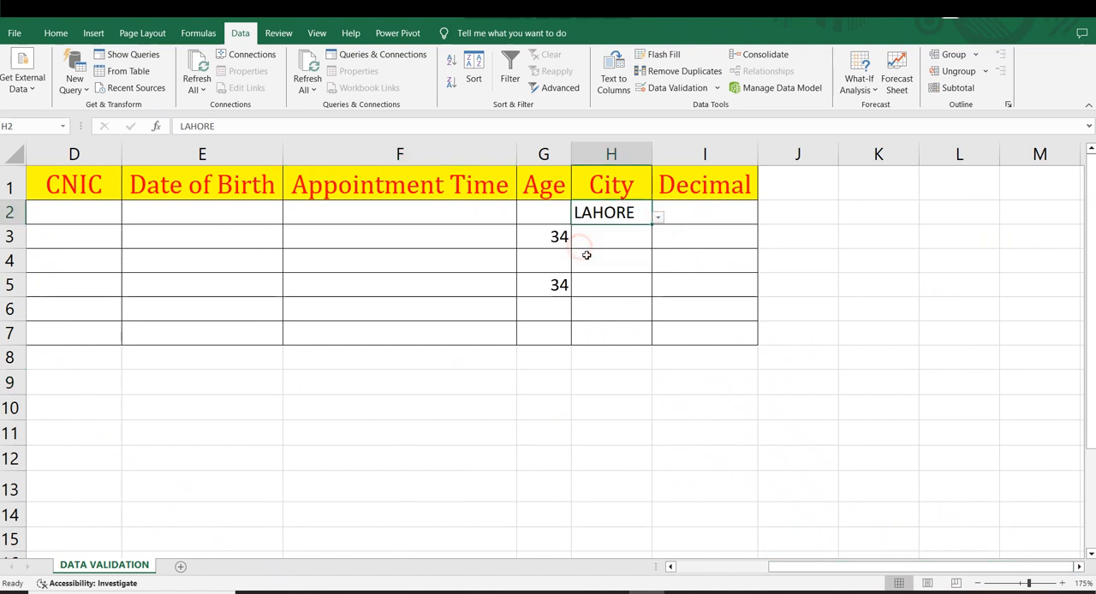
left_click(609, 259)
left_click(657, 267)
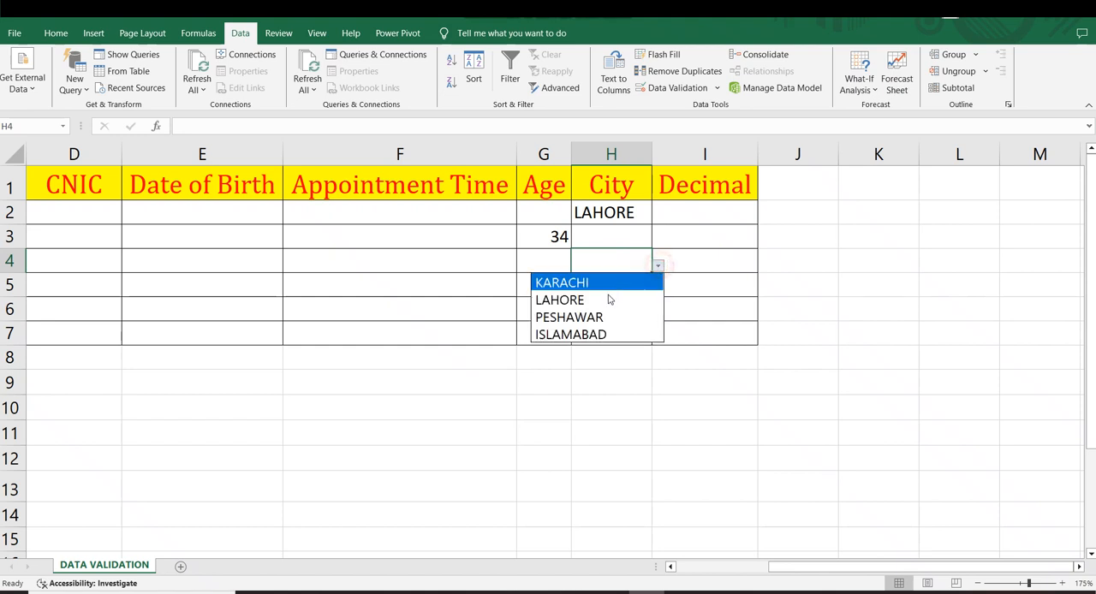
left_click(570, 334)
Step: Choose PESHAWAR for City cell H5 and widen the City column to fit its entries
left_click(599, 286)
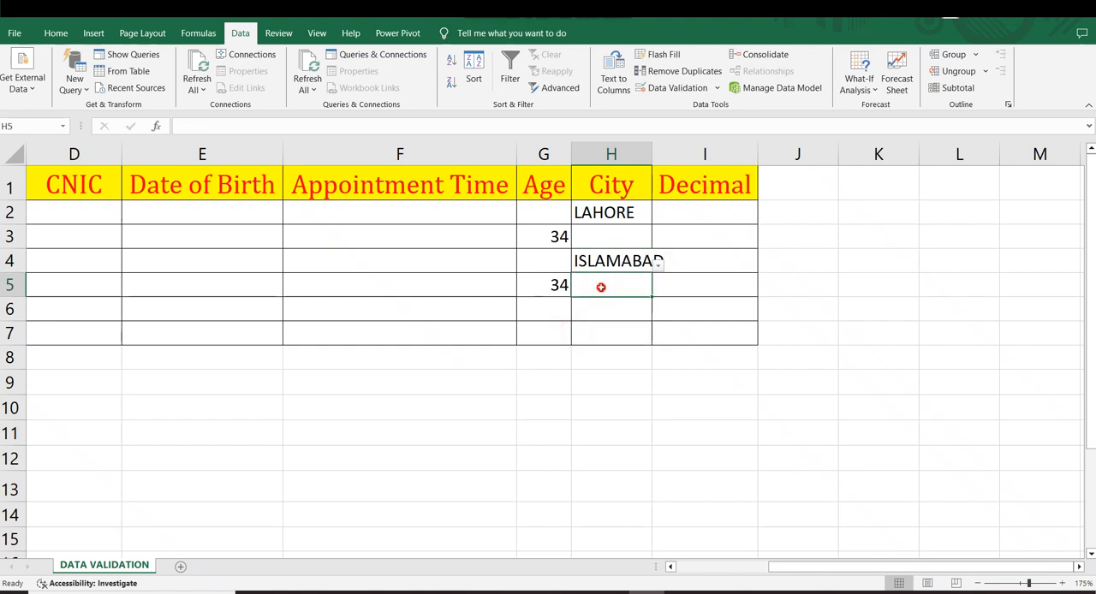
left_click(658, 290)
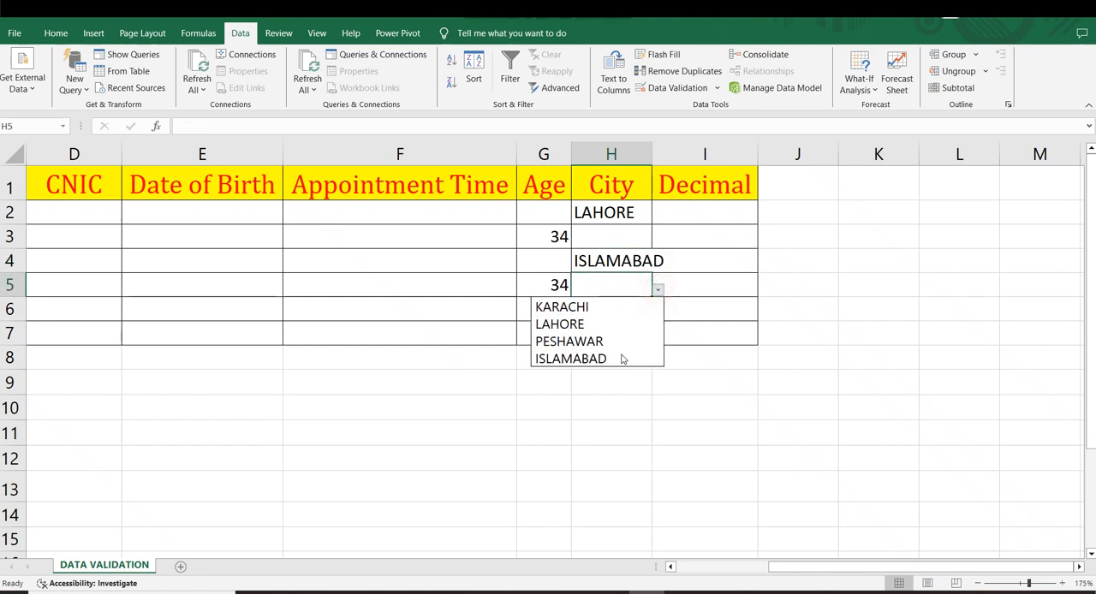
left_click(591, 342)
left_click_drag(648, 160, 667, 160)
left_click(788, 259)
Step: Open the validation settings of City cells H2:H7 and title their input message "Warrning"
left_click_drag(616, 210, 623, 331)
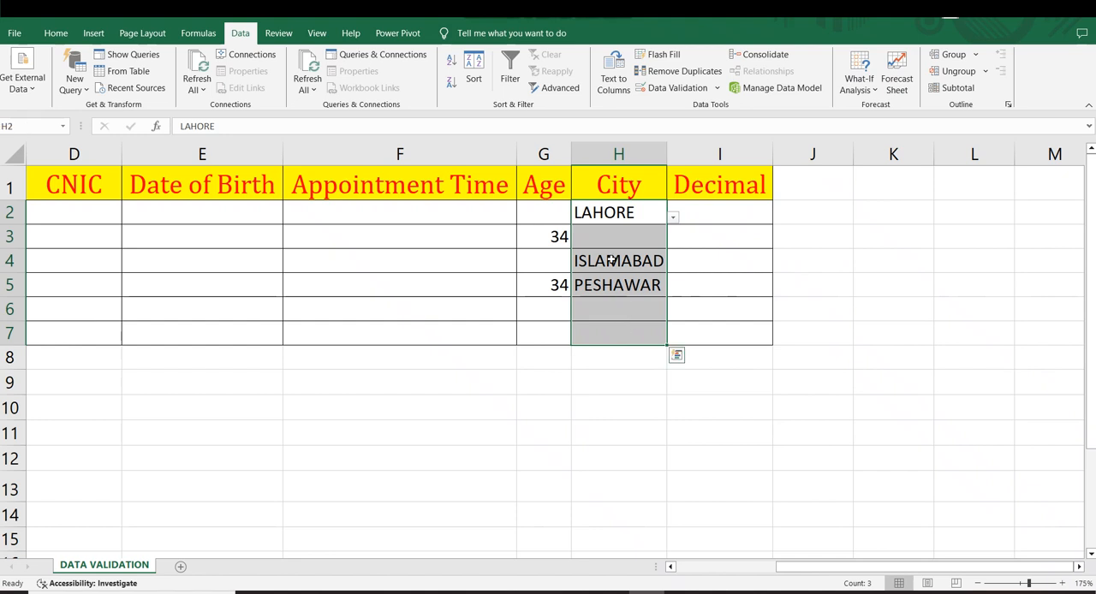
left_click(672, 87)
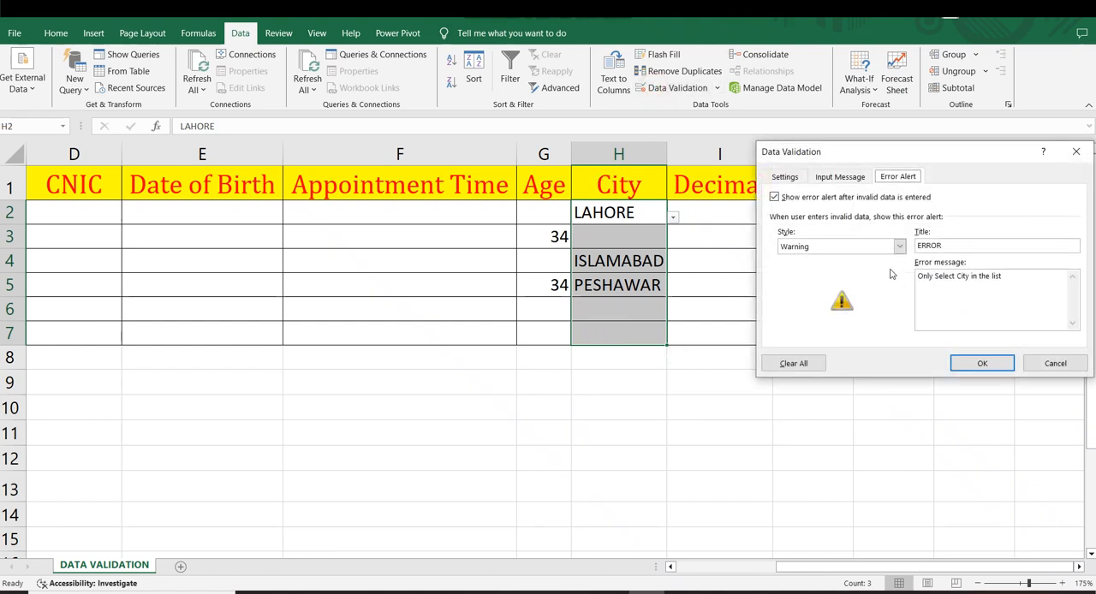
left_click(852, 179)
left_click(814, 245)
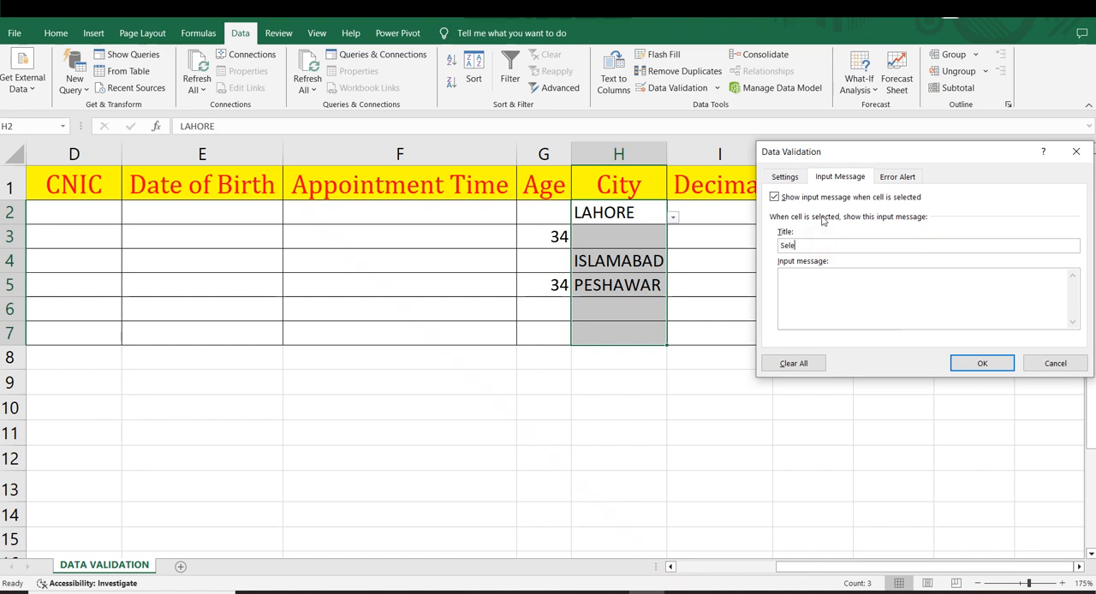
type("Select")
key("BackSpace")
key("BackSpace")
key("BackSpace")
key("BackSpace")
key("BackSpace")
key("BackSpace")
key("BackSpace")
key("BackSpace")
Step: Set the City cells' input message text to "Select in the list" and apply it
left_click(828, 281)
left_click(981, 364)
left_click(905, 402)
Step: Check the input message on several cells of the City column
left_click(628, 263)
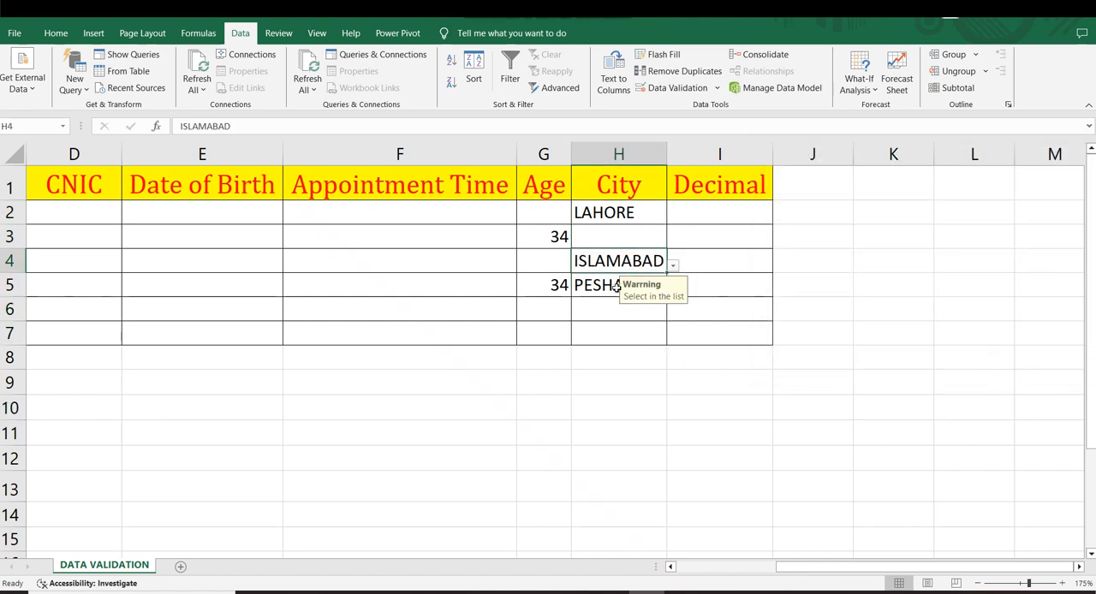
left_click(622, 301)
left_click(618, 257)
left_click(617, 214)
left_click(617, 239)
left_click(617, 275)
Step: Open the validation rule of Decimal cells I2:I7 and choose Decimal as the allowed type
left_click_drag(692, 216, 704, 336)
left_click(676, 88)
left_click(782, 177)
left_click(877, 226)
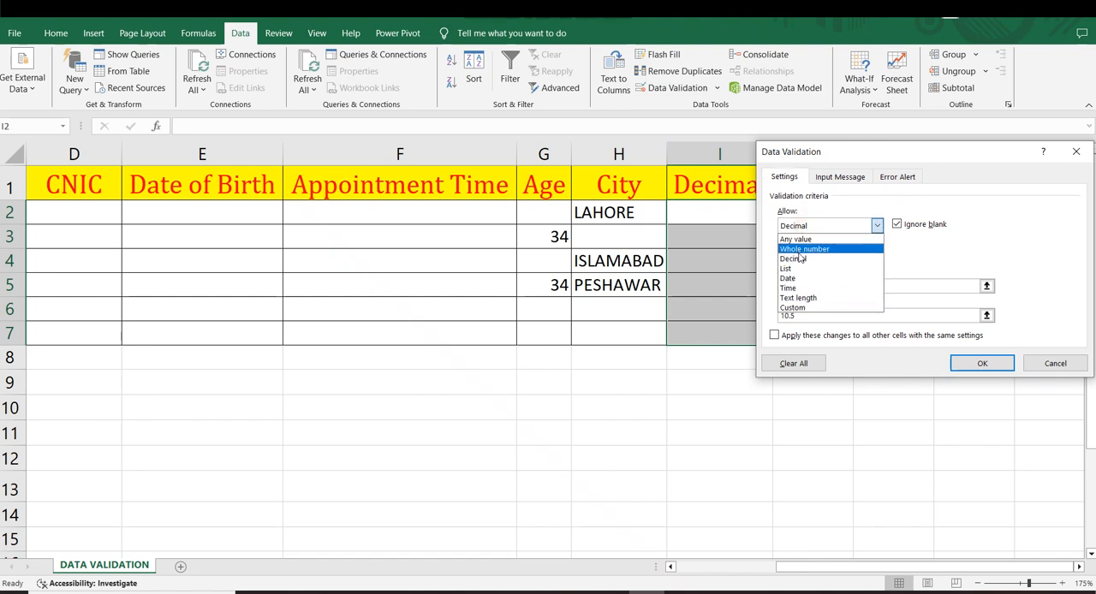
left_click(796, 259)
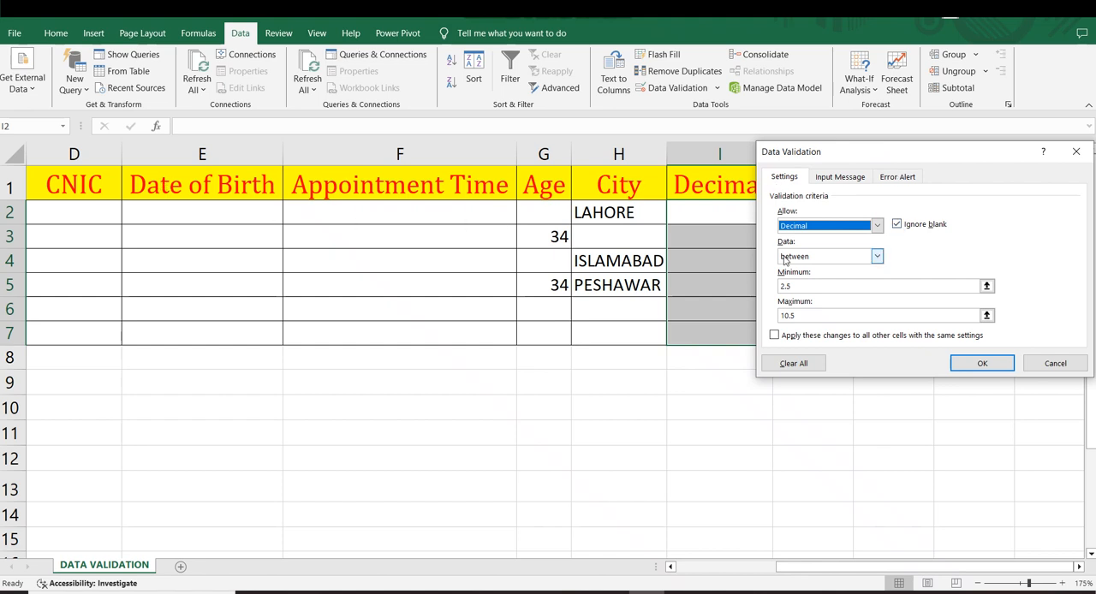
Step: Apply the decimal validation rule between 2.5 and 10.5 to Decimal cells I2:I7
left_click(981, 363)
left_click(690, 291)
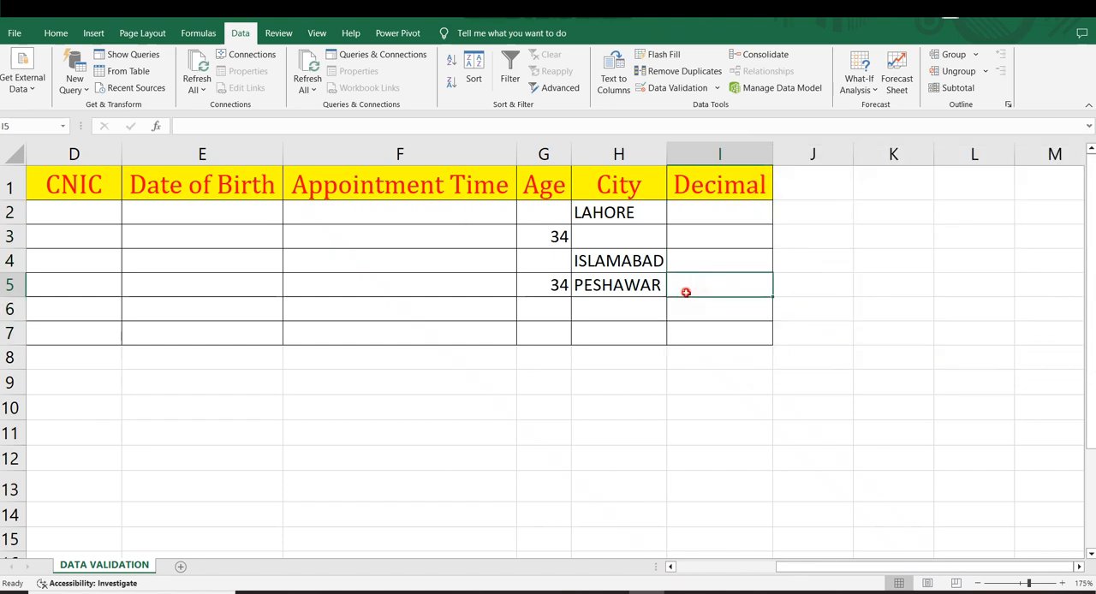
left_click_drag(703, 219, 707, 315)
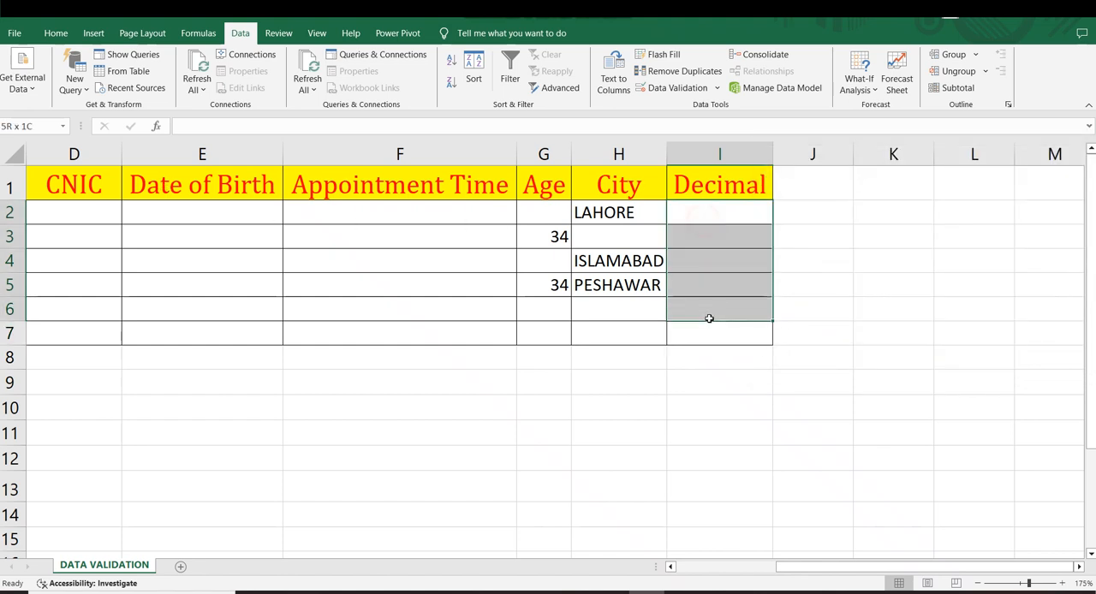
left_click(626, 401)
left_click(730, 288)
left_click(845, 282)
Step: Review the error alert and validation criteria for Decimal range I1:I7, closing the settings without changes
left_click_drag(737, 185, 736, 335)
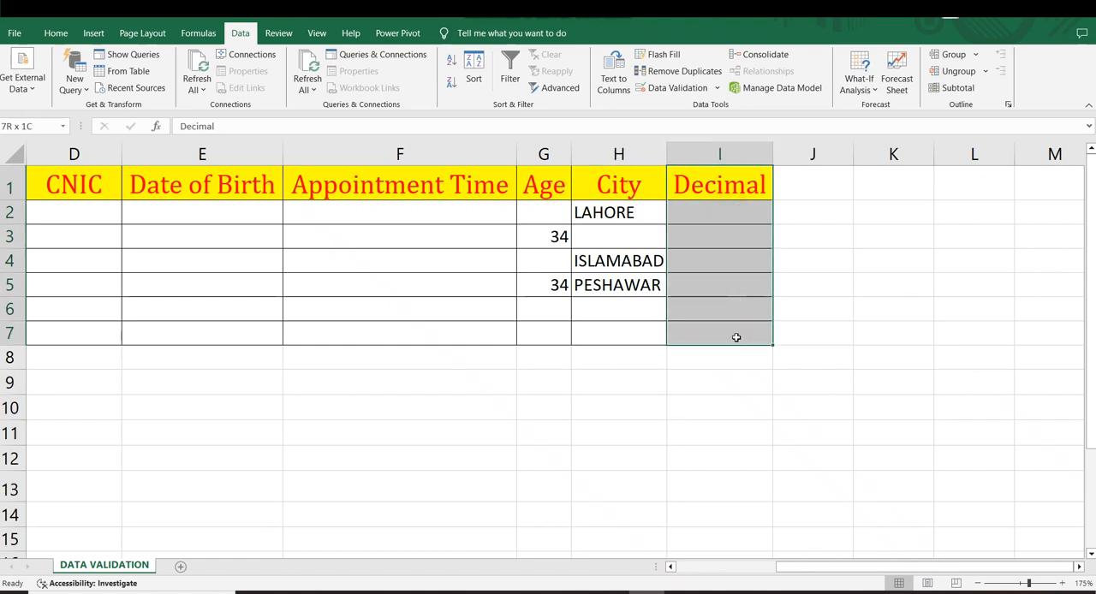
left_click(659, 88)
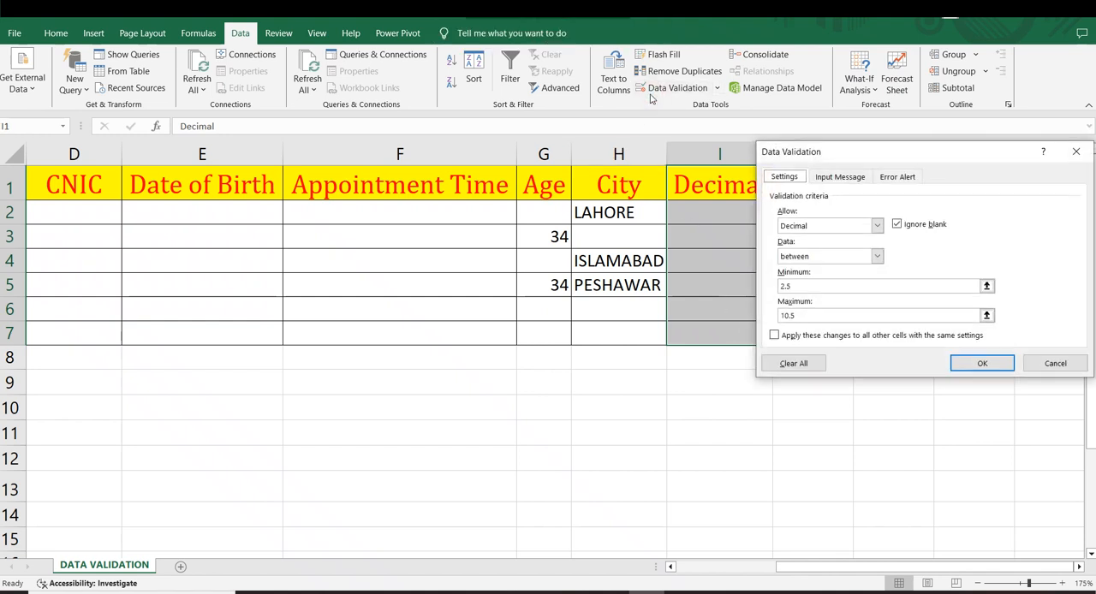
left_click(891, 178)
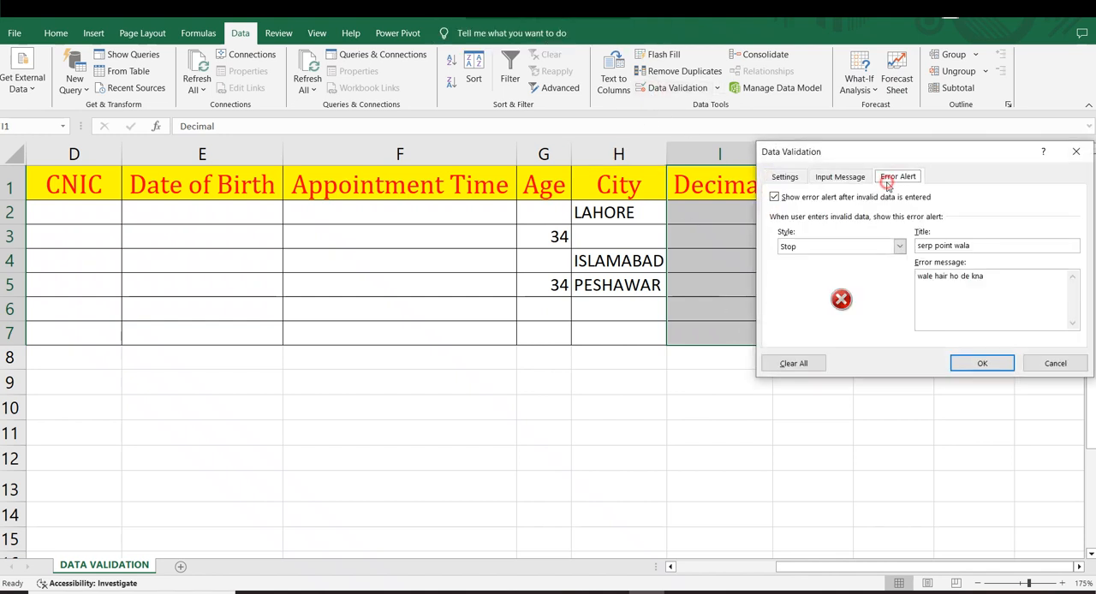
left_click(785, 176)
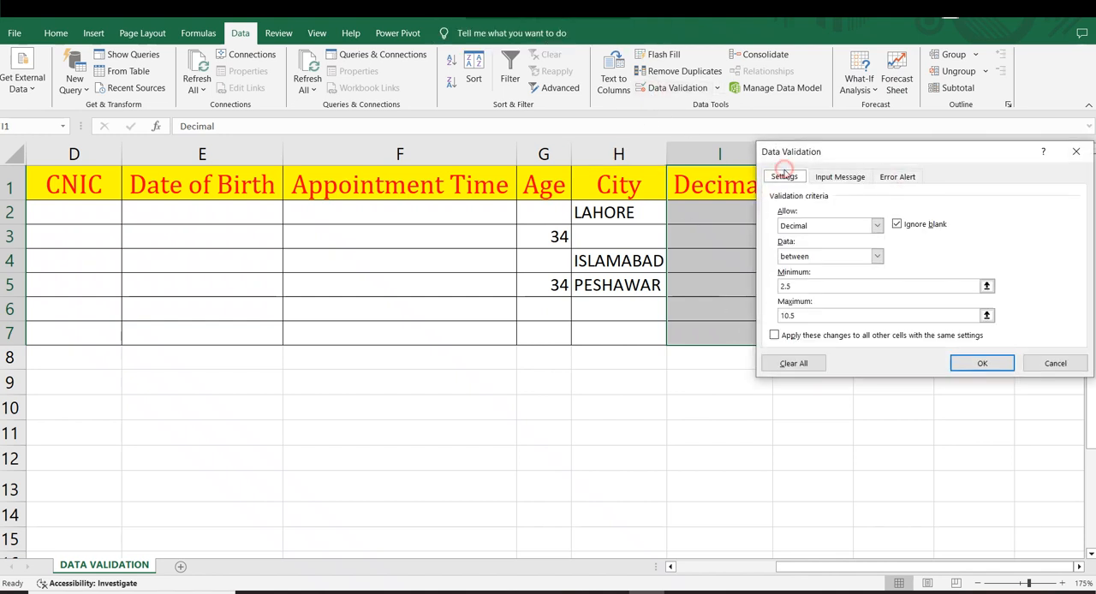
left_click(1062, 364)
Step: Select the Decimal column from its header through row 7, range I1:I7
left_click(723, 279)
left_click_drag(699, 181, 705, 331)
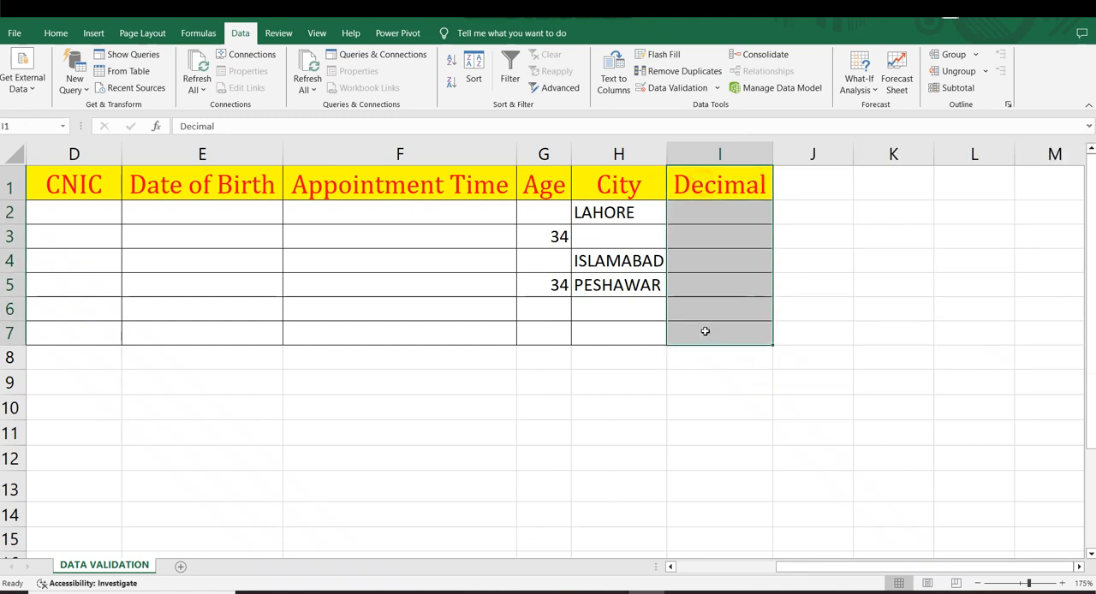